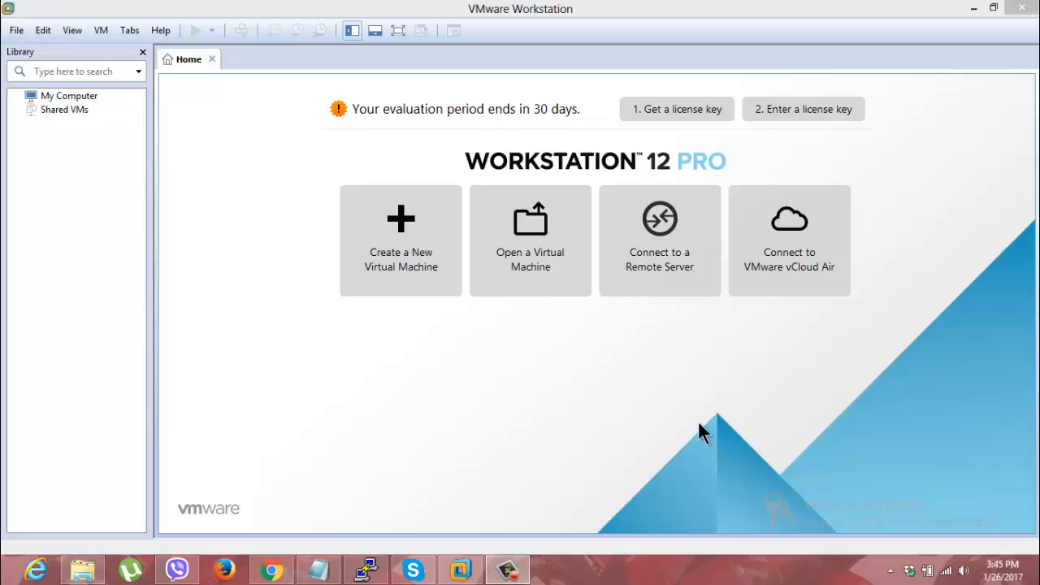
Step: Start a new virtual machine with the Typical configuration and Linux CentOS as the guest operating system
left_click(418, 278)
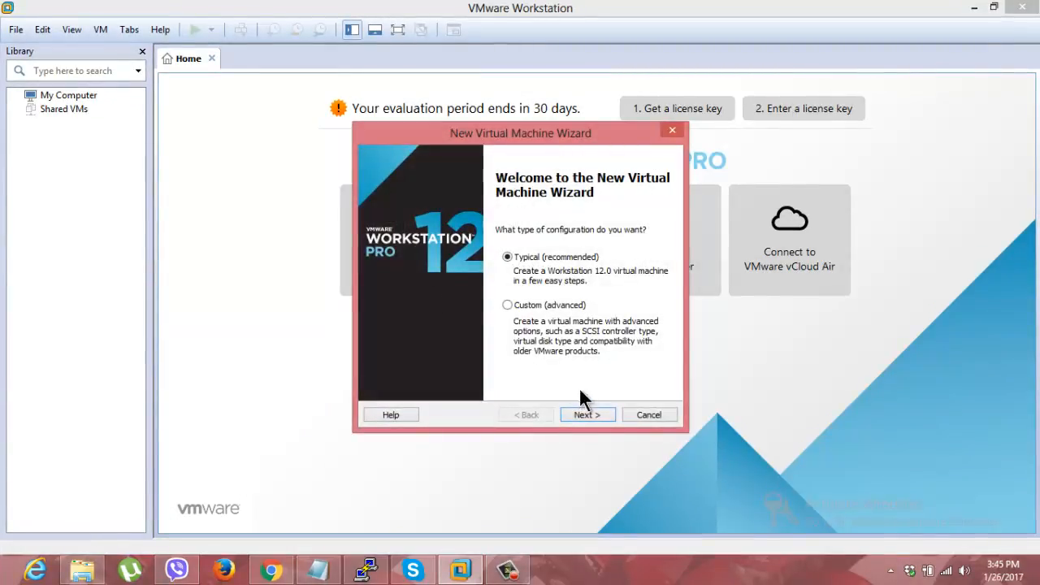
left_click(586, 415)
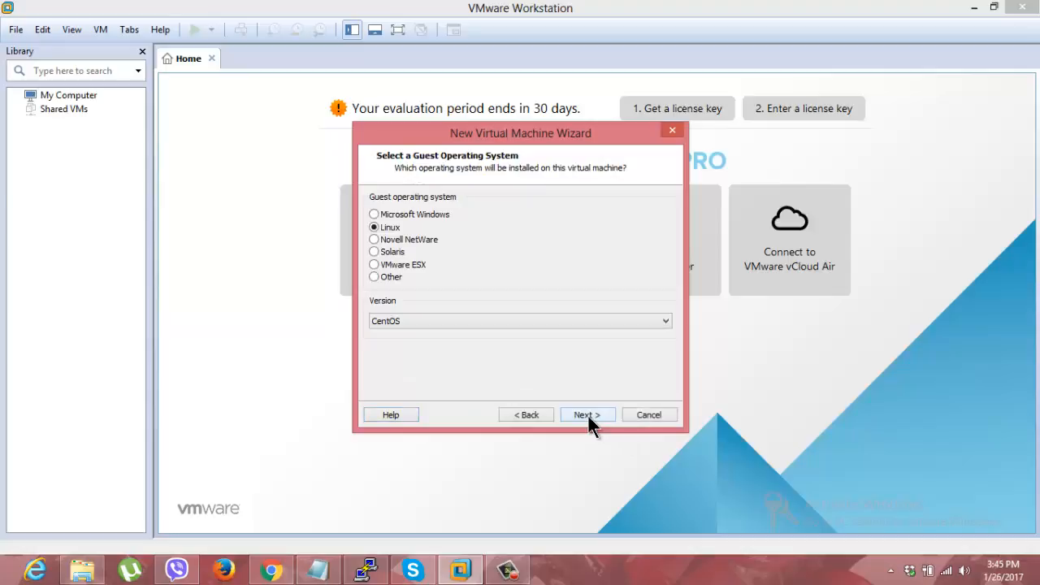
left_click(665, 322)
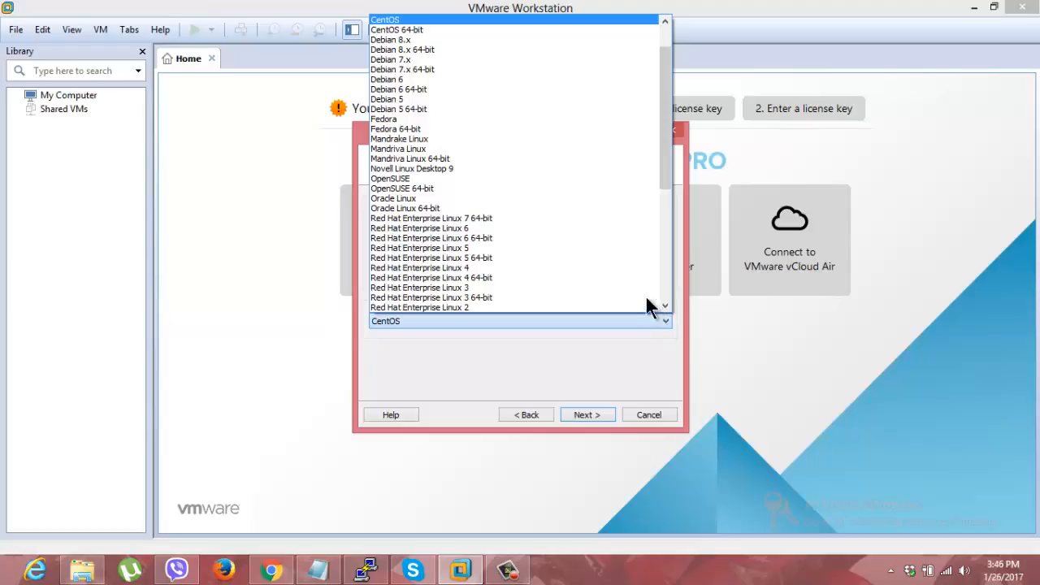
left_click(413, 19)
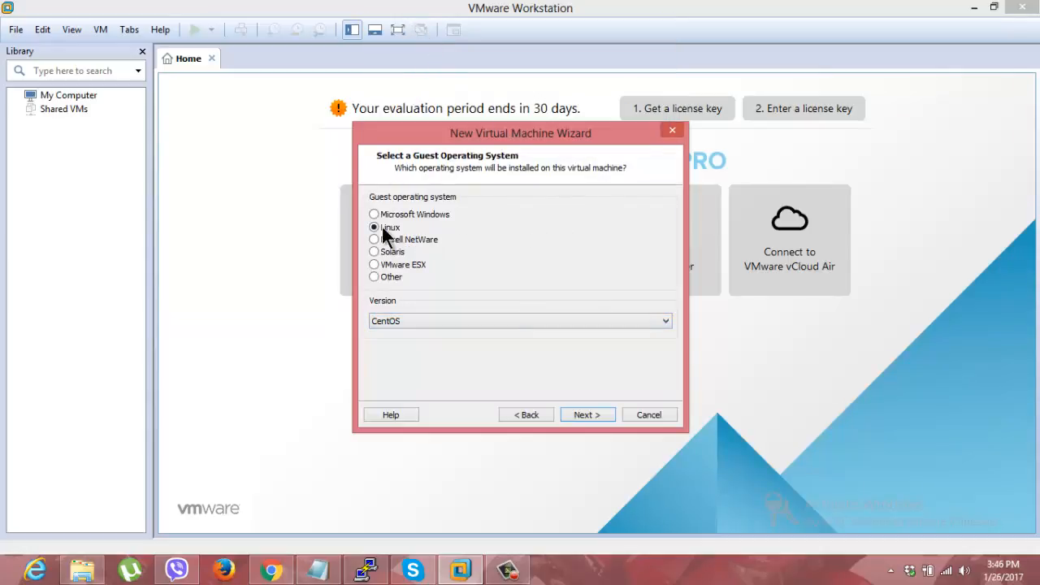
left_click(587, 414)
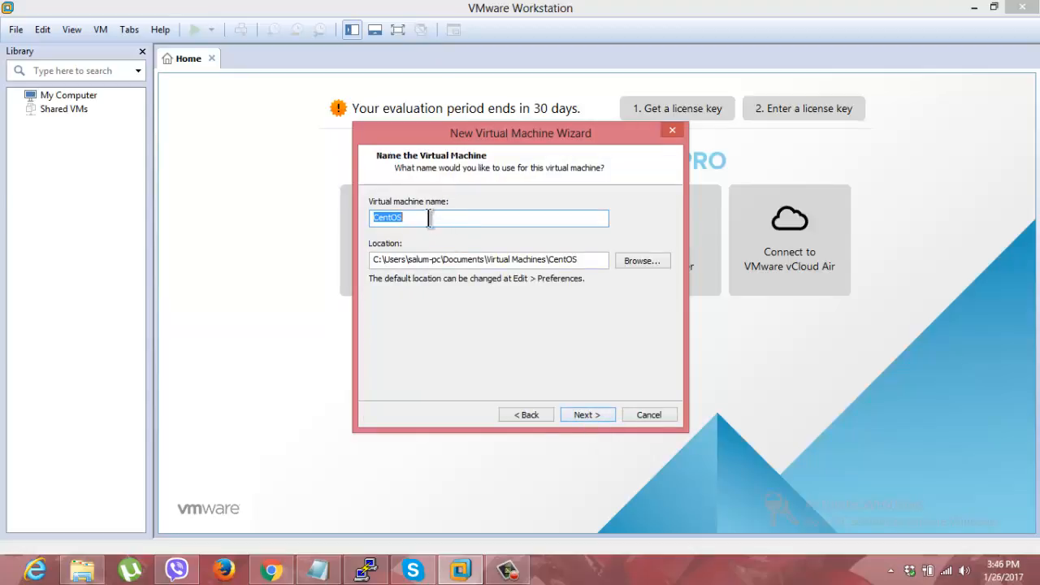
Step: Name the virtual machine testmachine and browse to Local Disk (E:) for its storage location
type("testmachine")
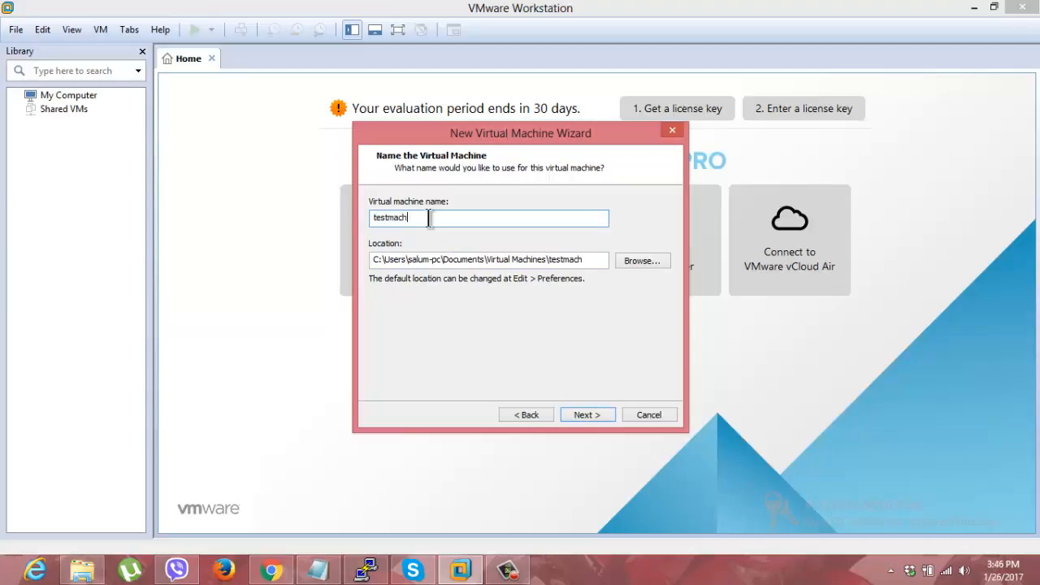
left_click(652, 260)
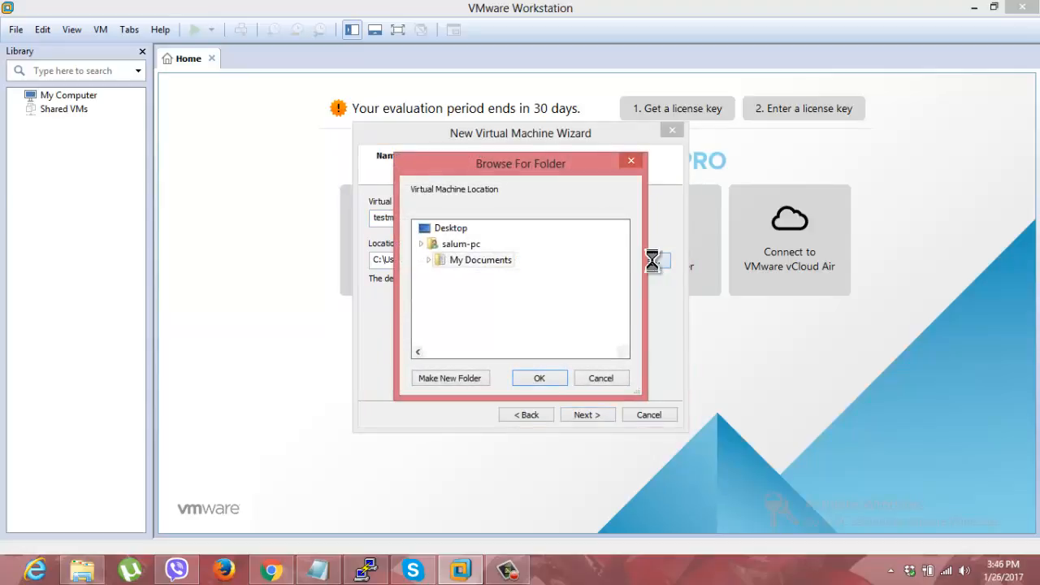
left_click(623, 339)
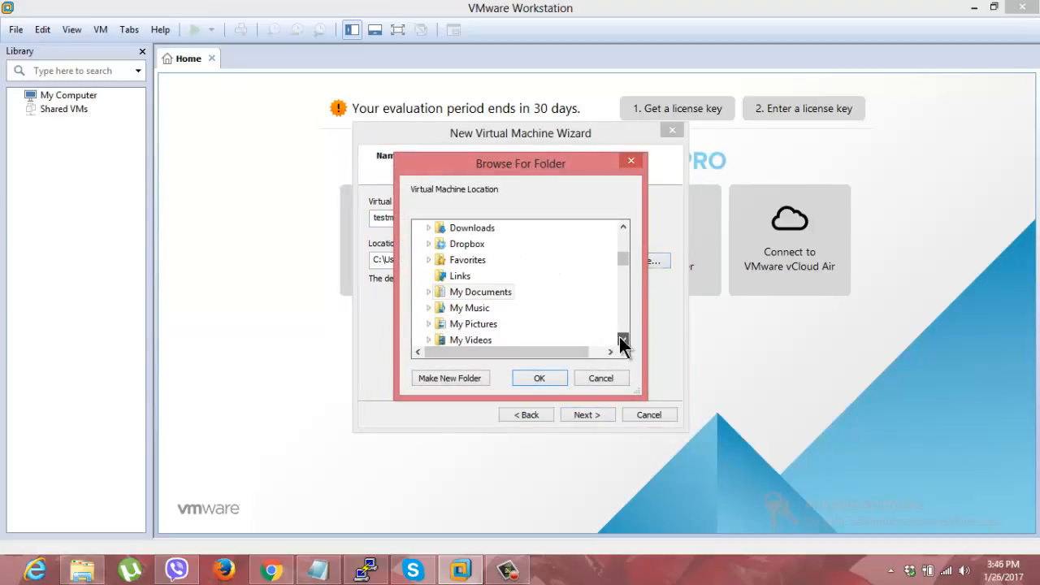
left_click(623, 339)
left_click(623, 340)
left_click(623, 340)
left_click(623, 340)
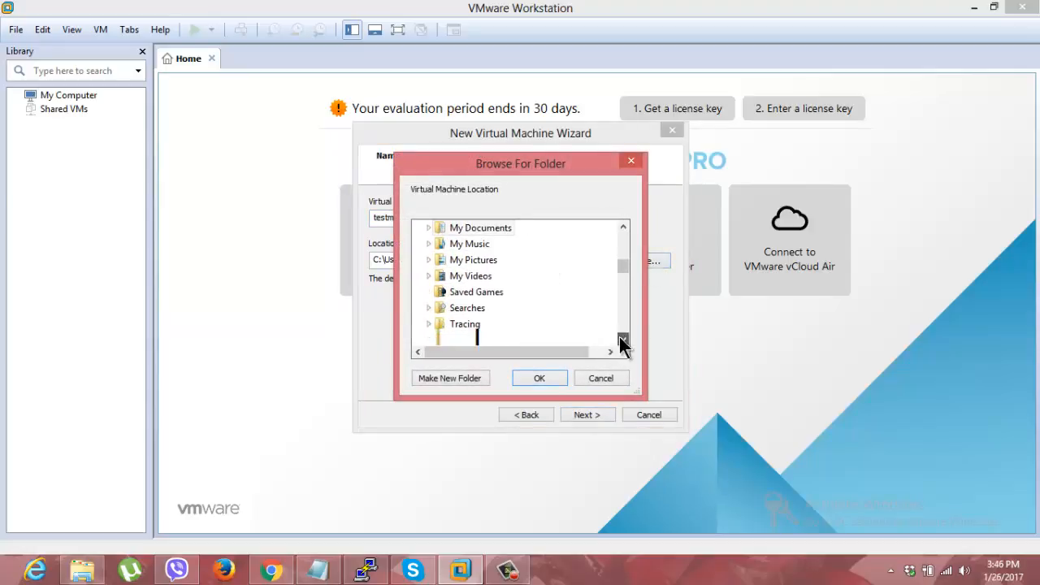
left_click(623, 340)
left_click(623, 339)
left_click(623, 339)
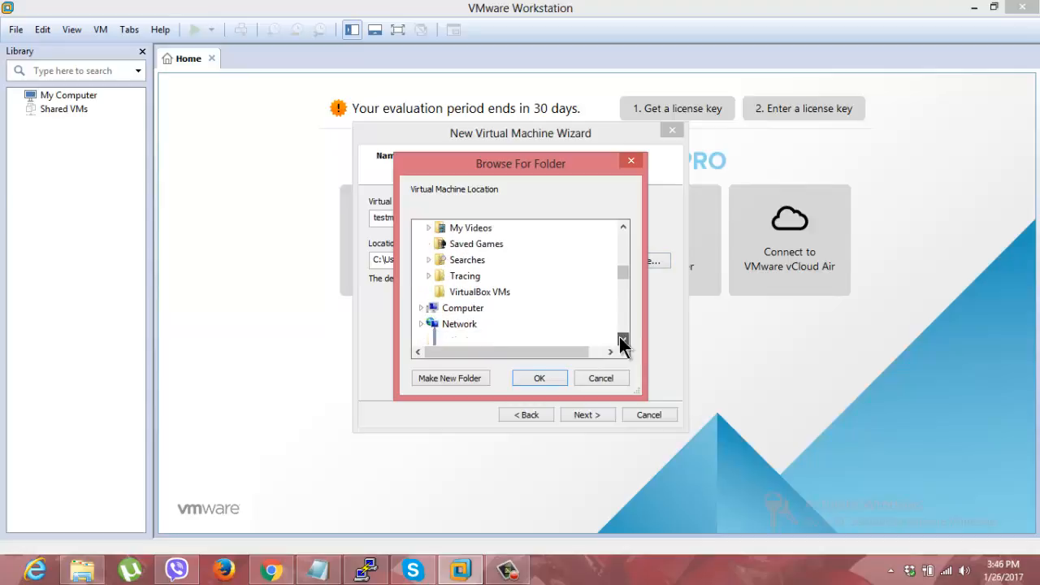
left_click(421, 308)
double_click(474, 307)
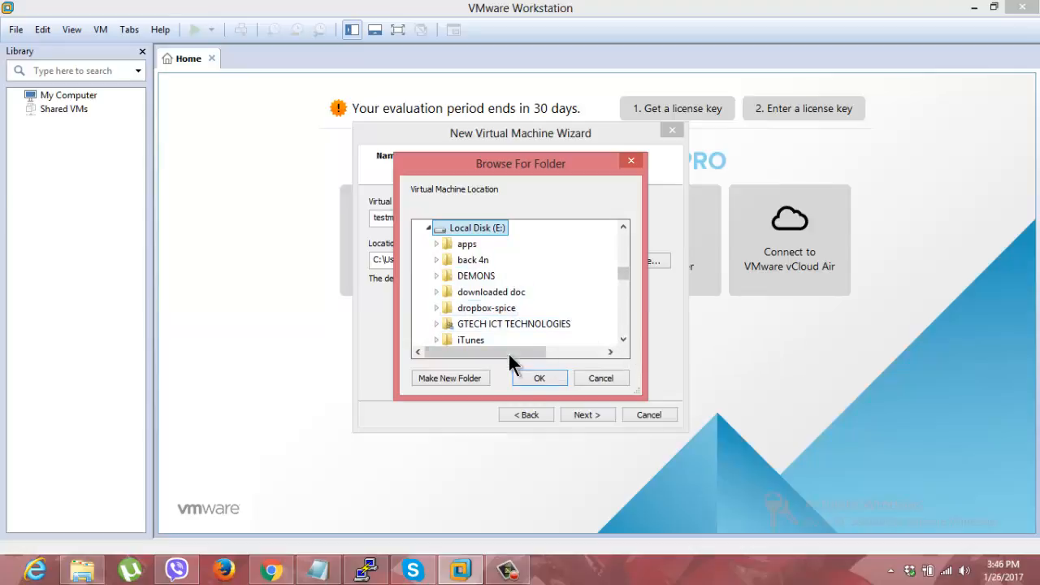
Step: Create a folder named testmachine on the E: drive and use it as the virtual machine location
left_click(463, 378)
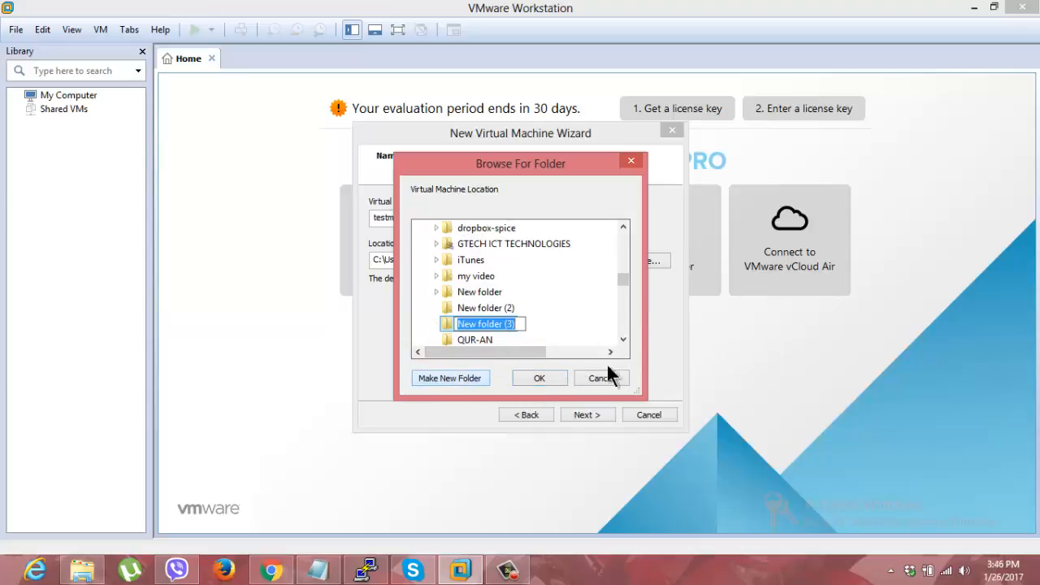
type("test")
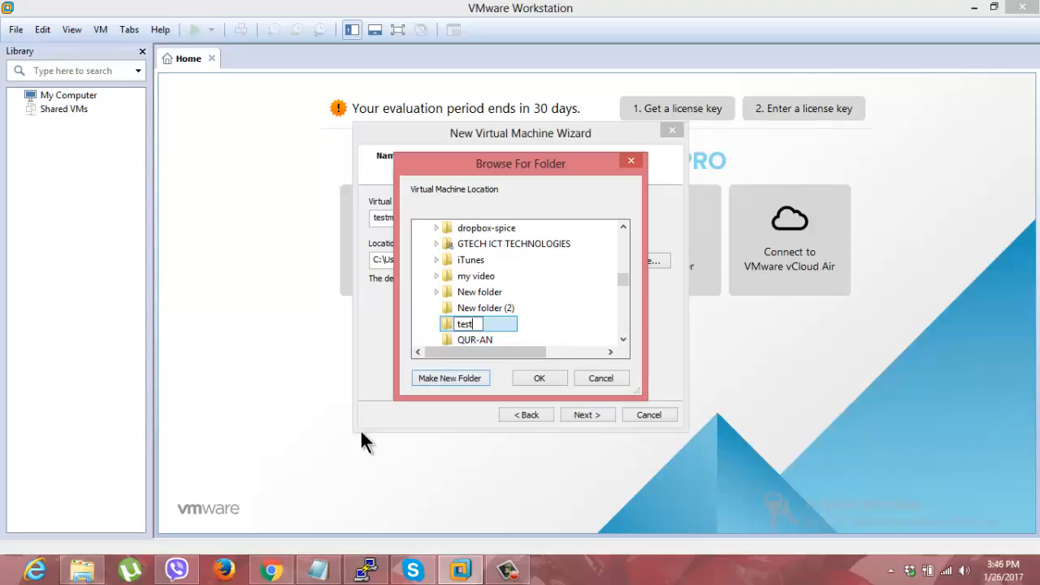
type("machine")
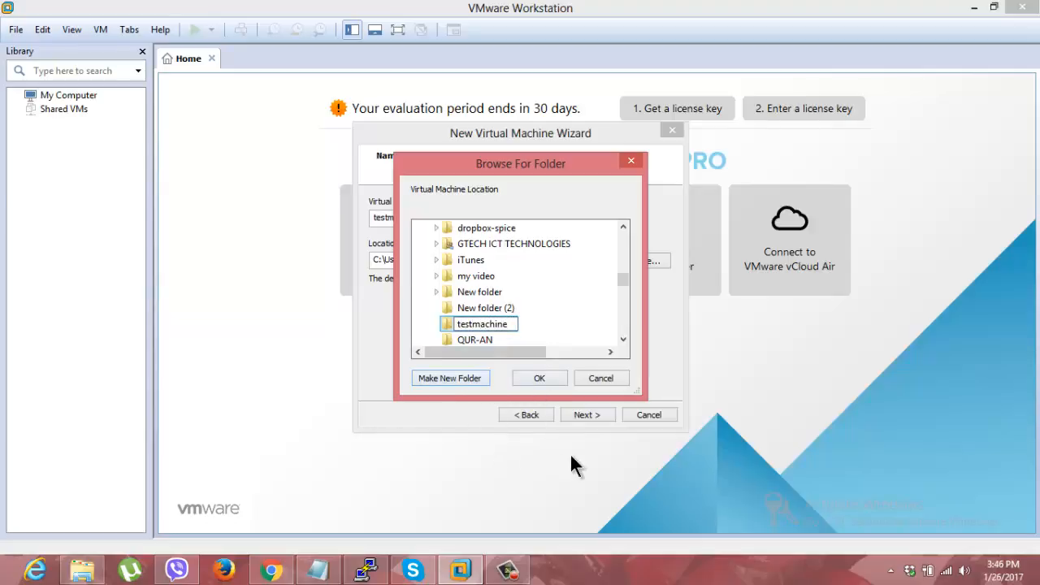
key("Return")
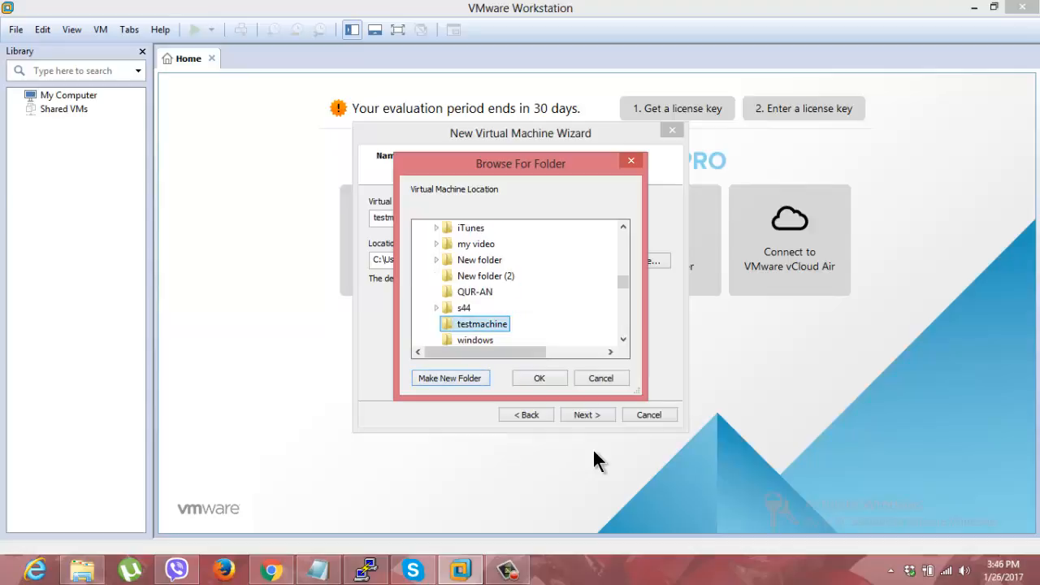
left_click(545, 379)
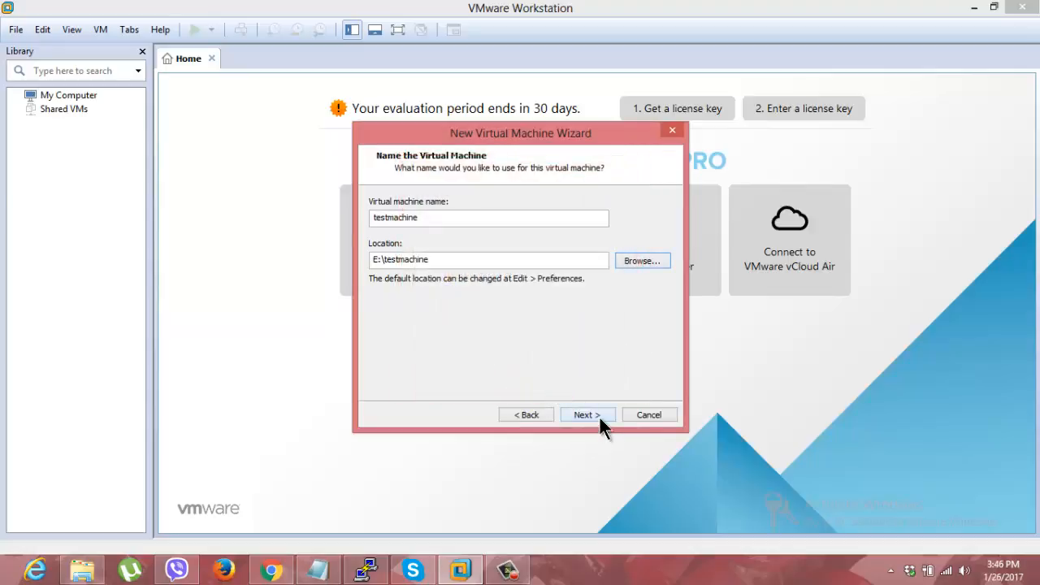
Step: Store the virtual disk as a single file, accepting the 20 GB maximum disk size
left_click(598, 415)
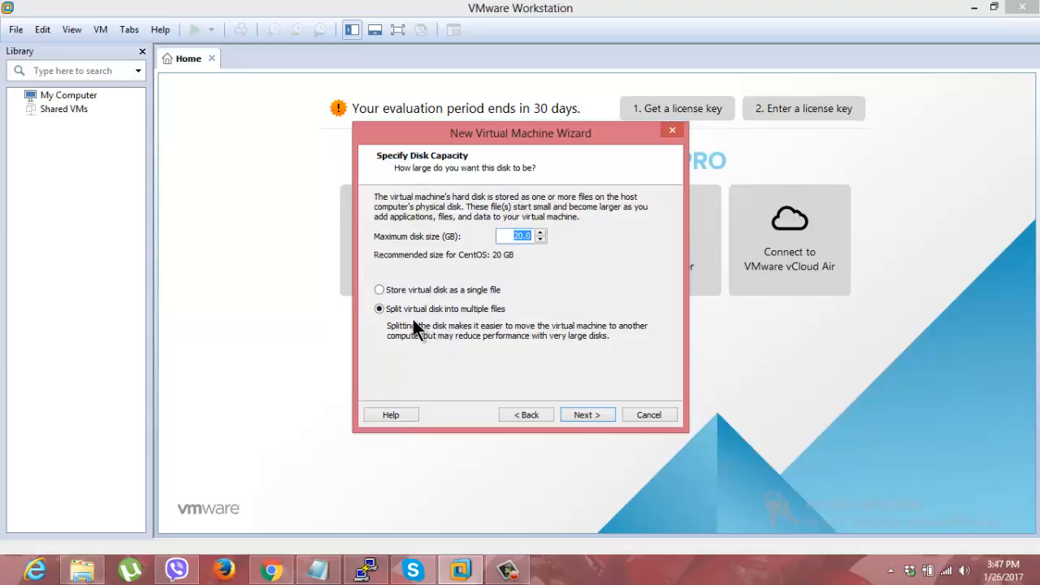
left_click(379, 290)
left_click(587, 413)
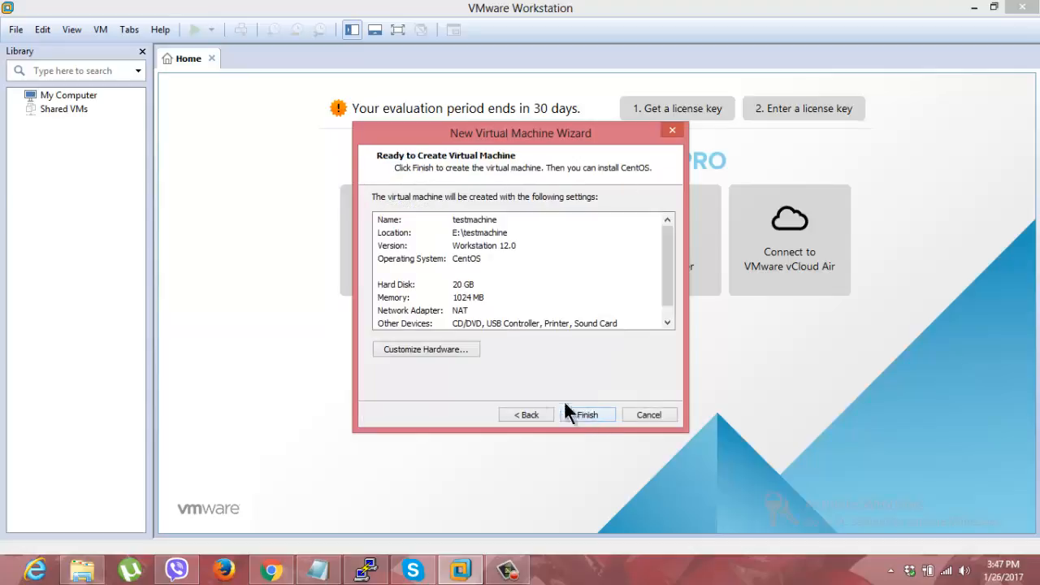
Step: Customize the virtual machine hardware with 1100 MB of memory and one processor
left_click(436, 352)
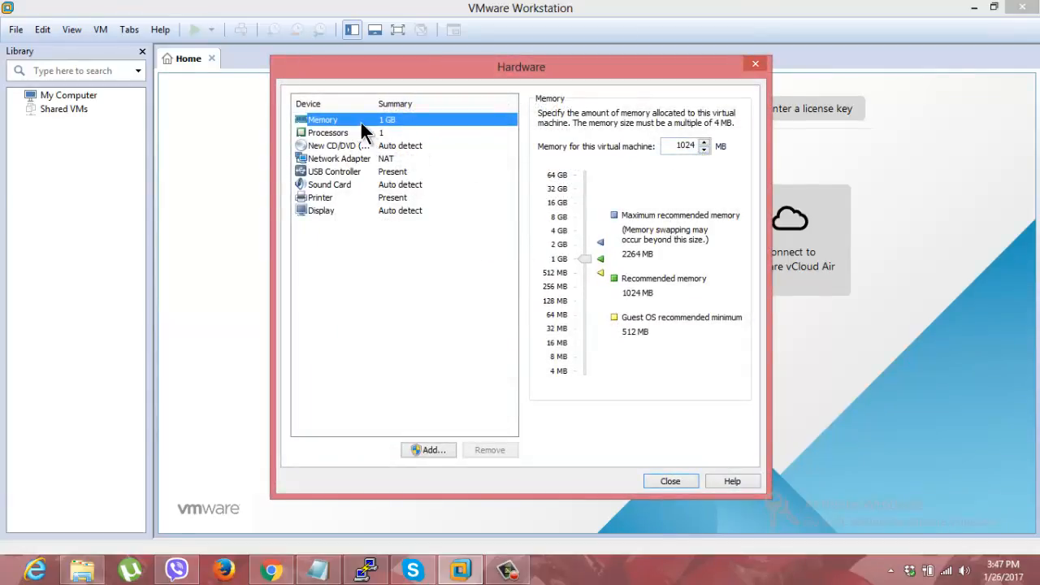
left_click(704, 143)
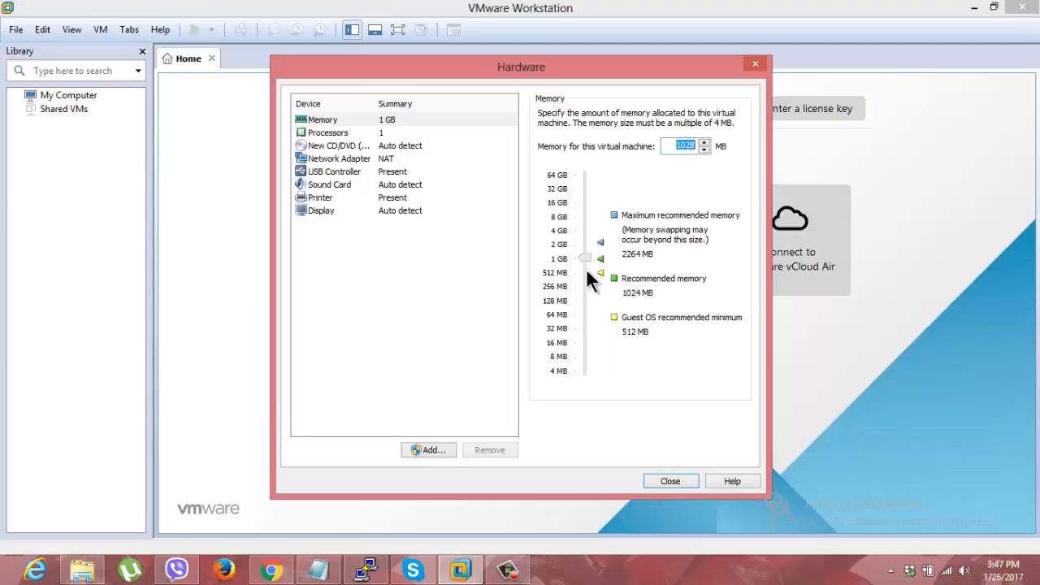
mouse_move(585, 268)
left_mouse_down()
mouse_move(579, 275)
mouse_move(579, 257)
left_mouse_up()
left_click(335, 134)
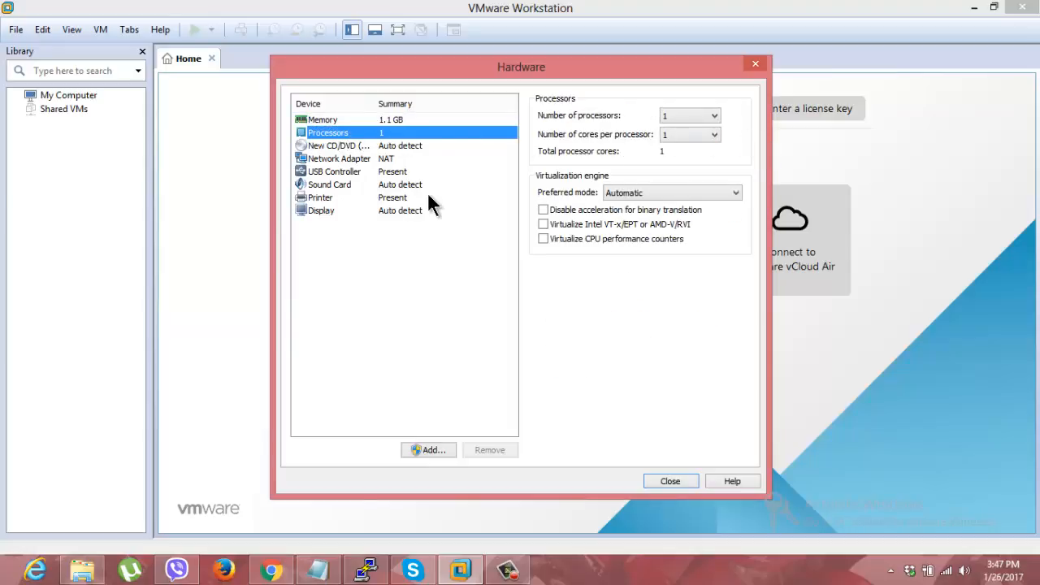
left_click(714, 116)
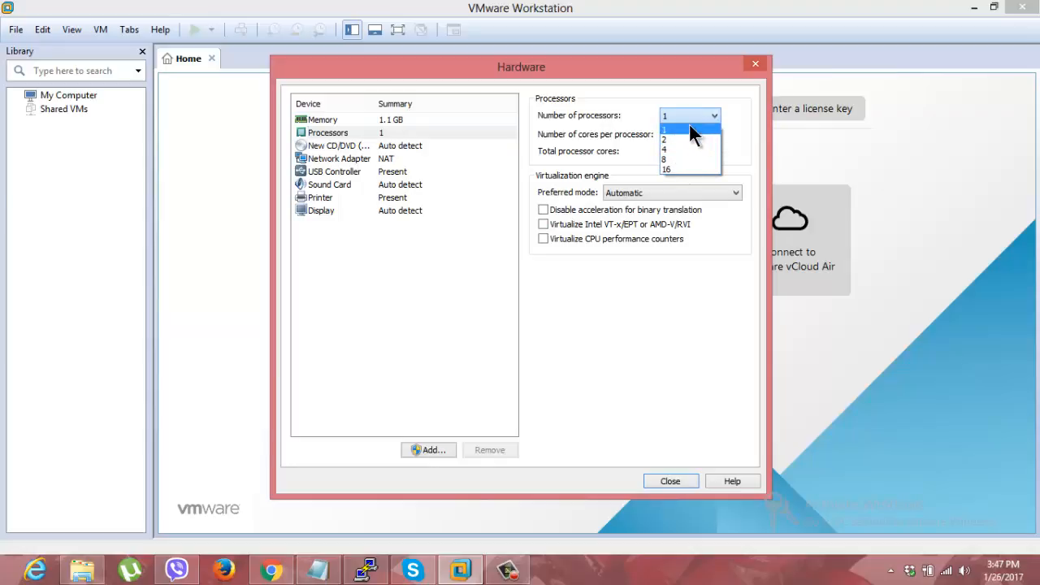
left_click(689, 125)
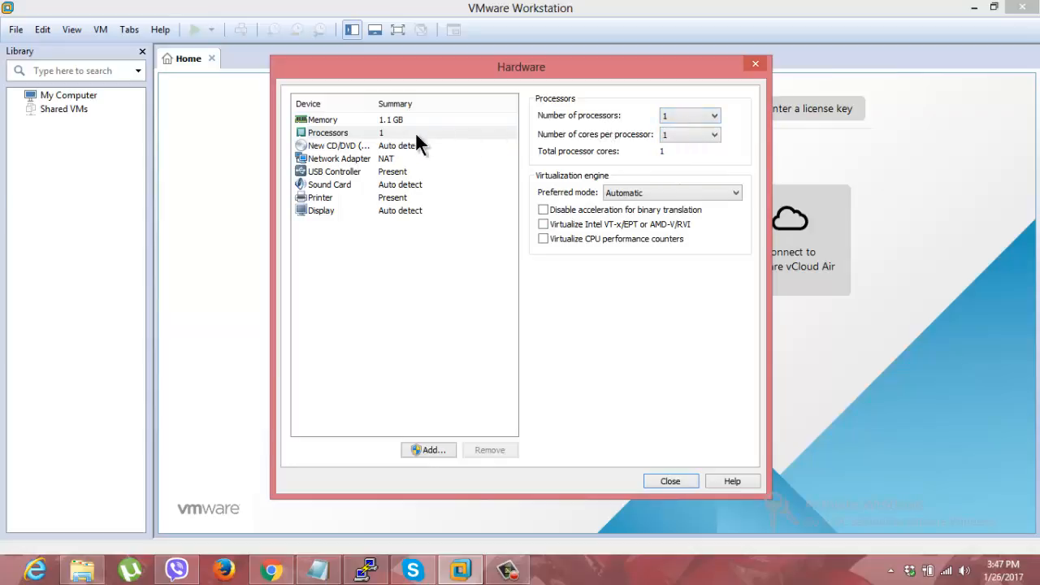
Step: Set the CD/DVD drive to use an ISO image file and browse to the apps folder on drive E:
left_click(325, 149)
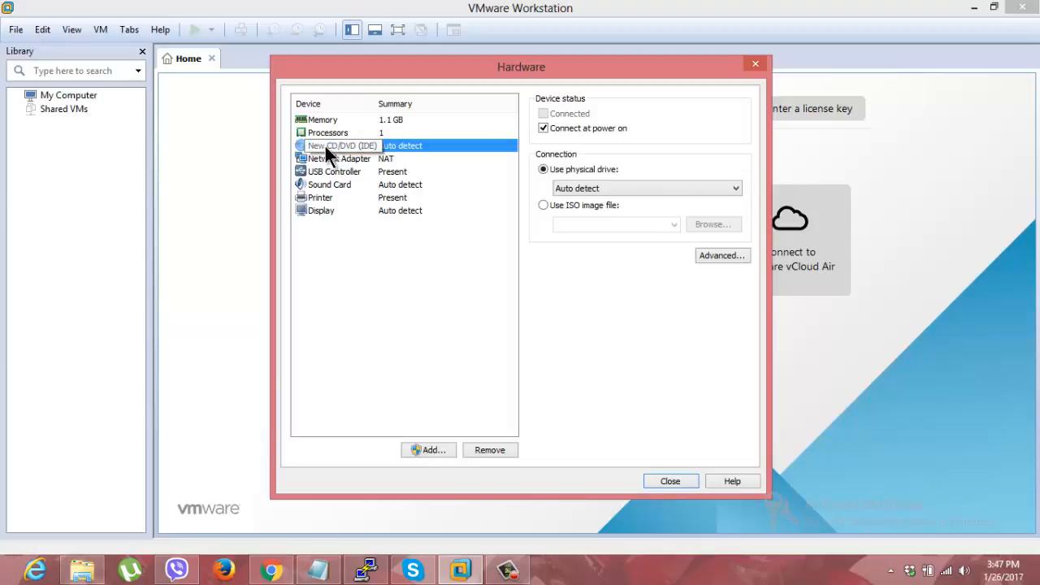
left_click(543, 206)
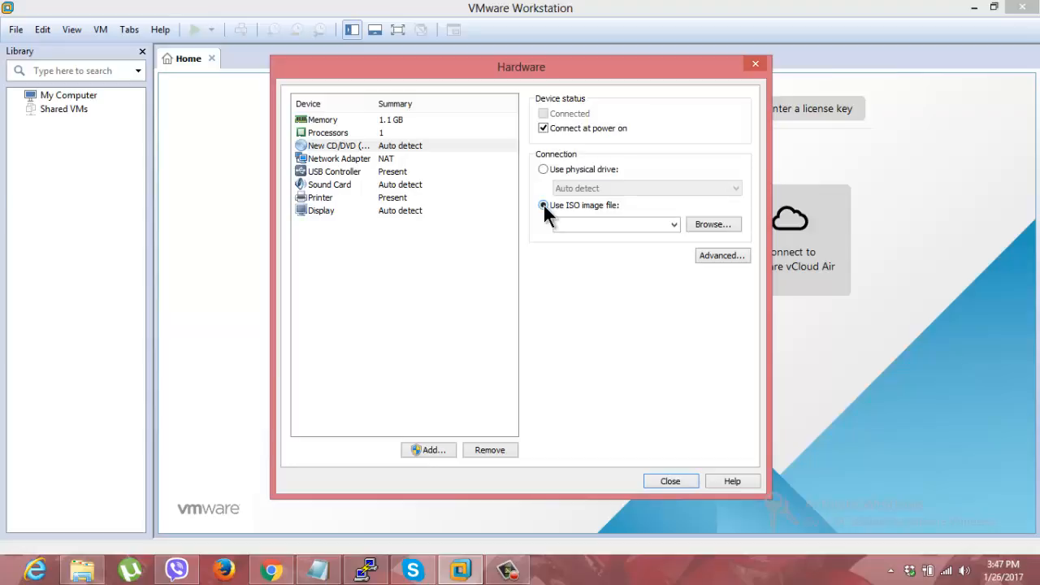
left_click(719, 225)
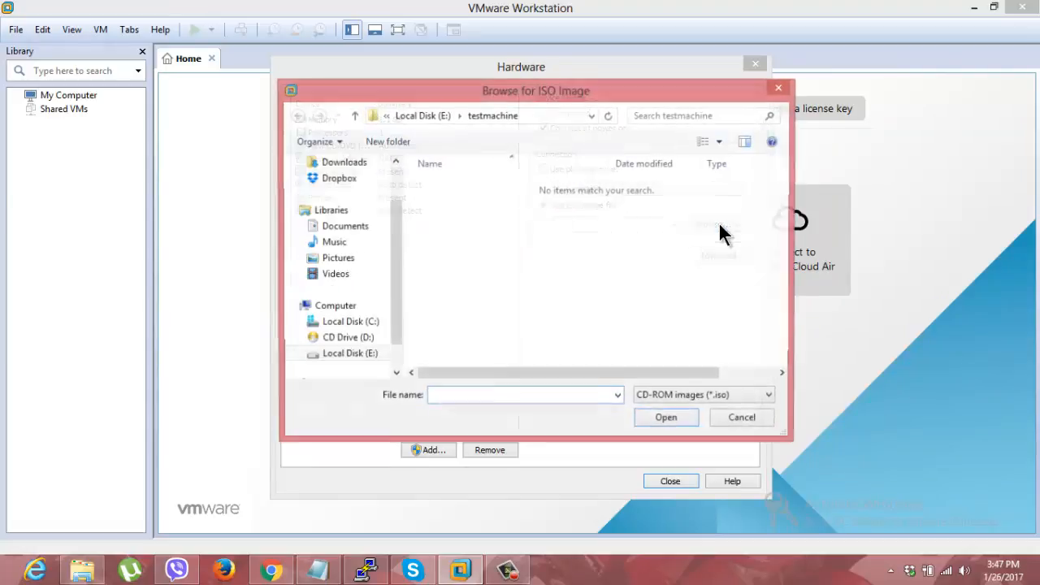
left_click(396, 375)
left_click(396, 374)
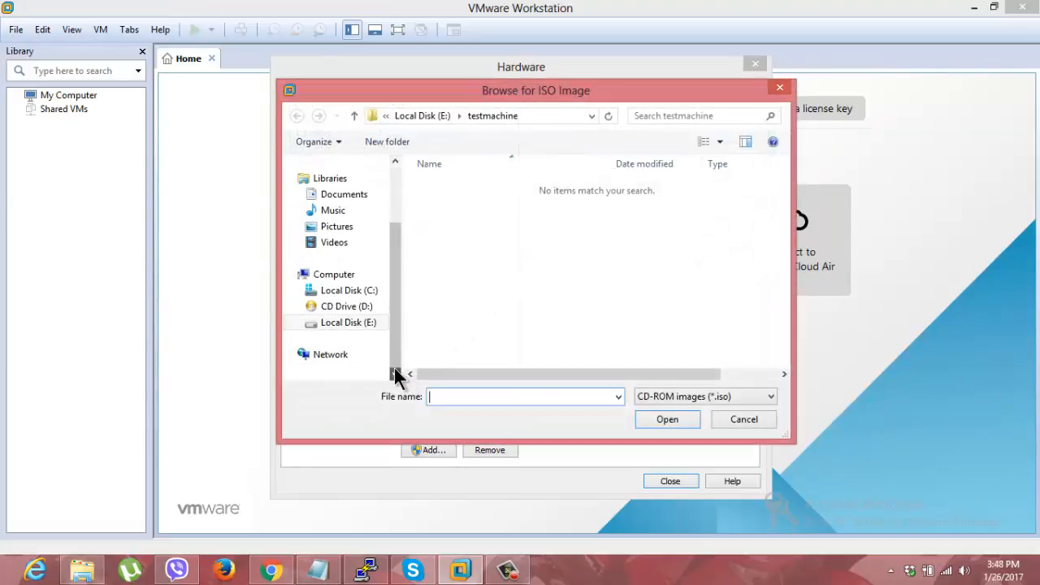
left_click(333, 327)
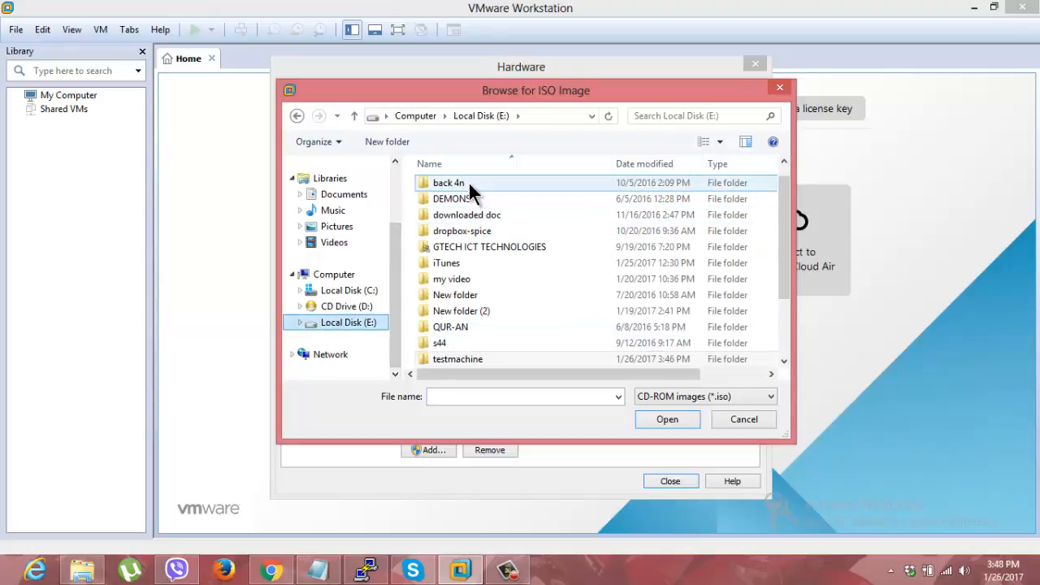
left_click(469, 184)
key("Up")
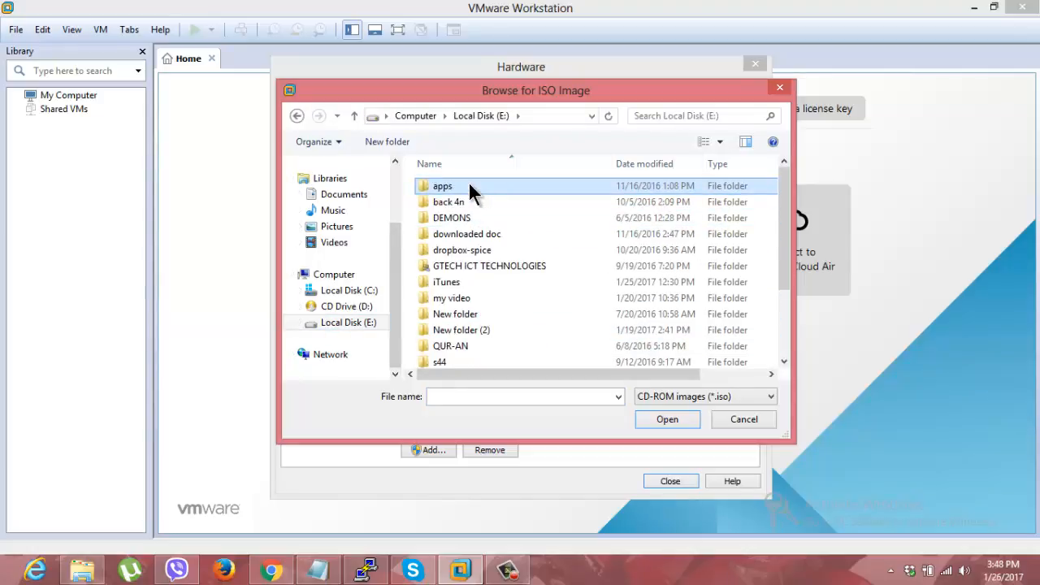
double_click(468, 184)
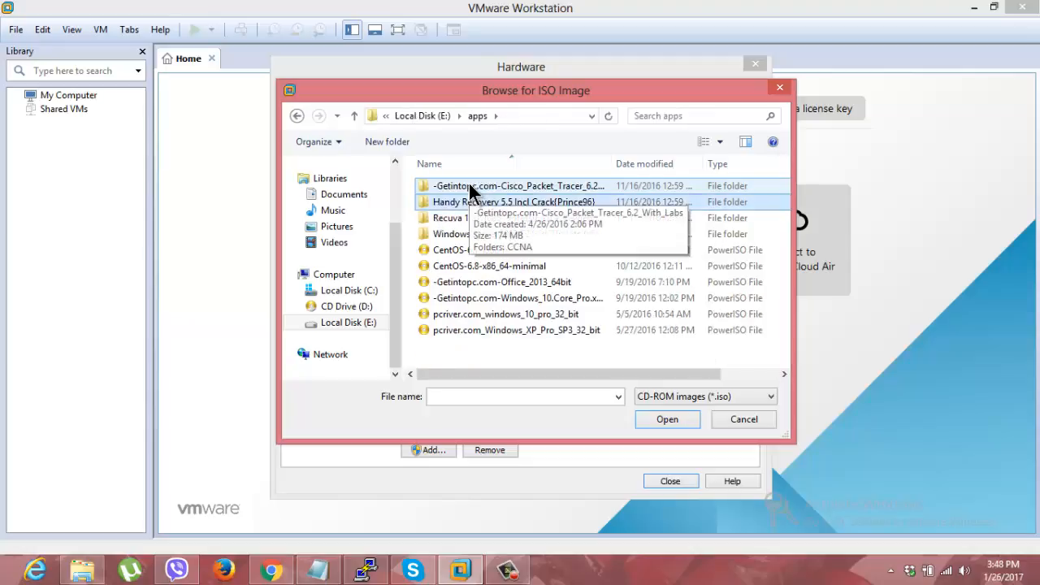
Step: Choose CentOS-6.7-i386-minimal as the ISO image for the CD/DVD drive
key("Down")
key("Down")
key("Down")
key("Down")
key("Up")
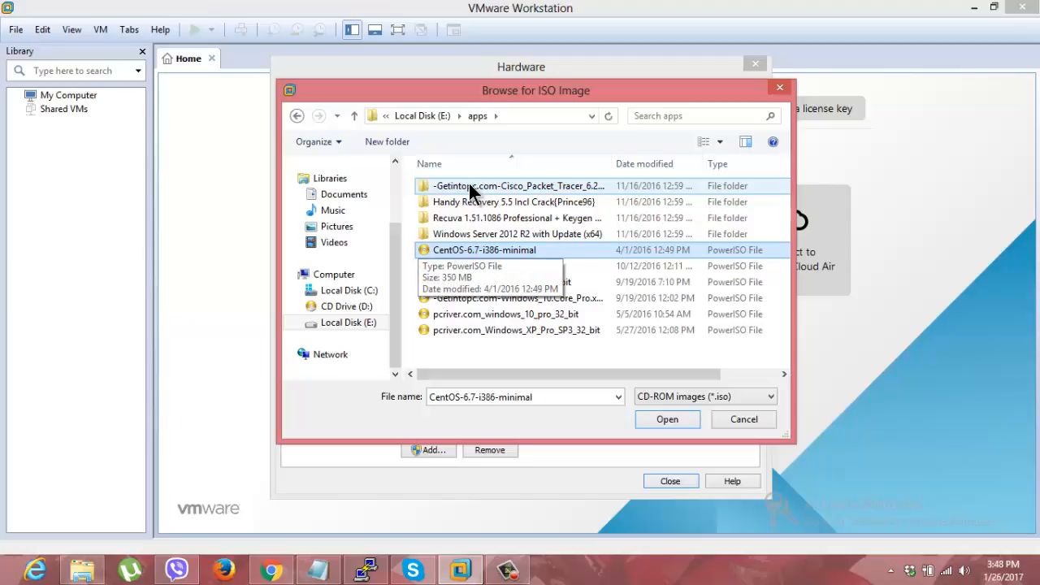
key("Return")
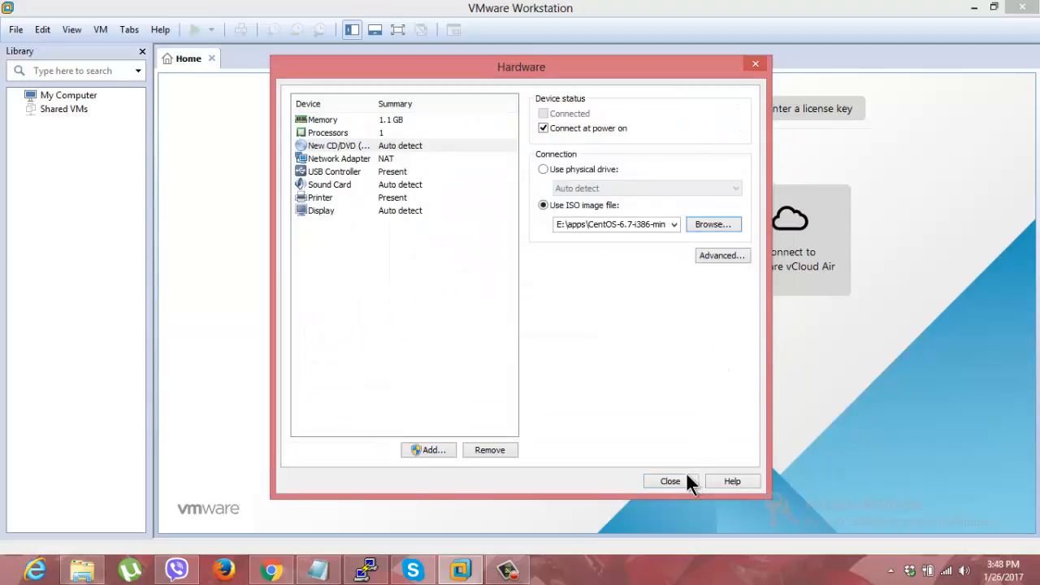
Step: Set the network adapter to a Bridged connection and close the hardware settings
left_click(349, 159)
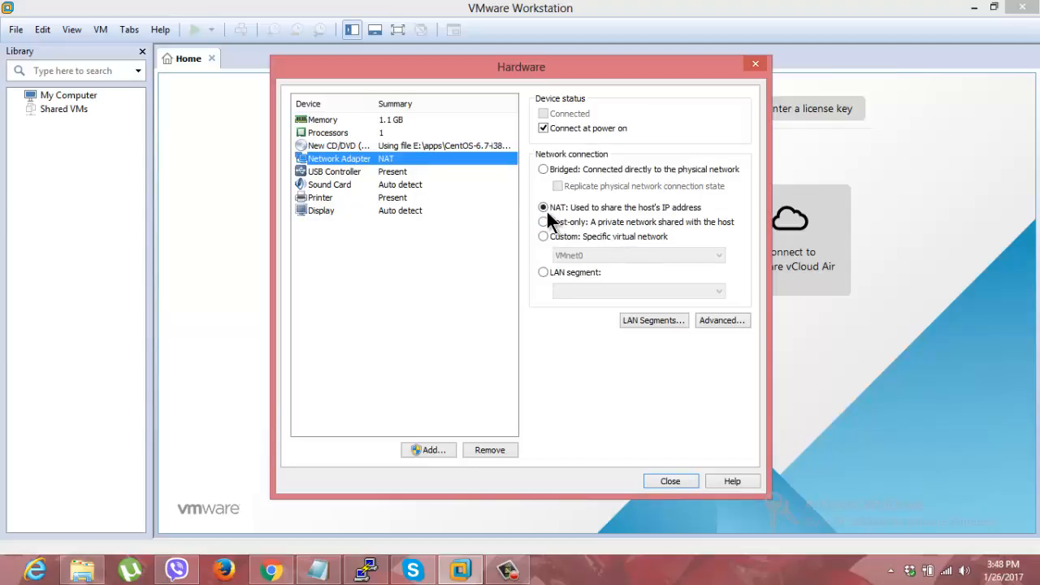
left_click(543, 169)
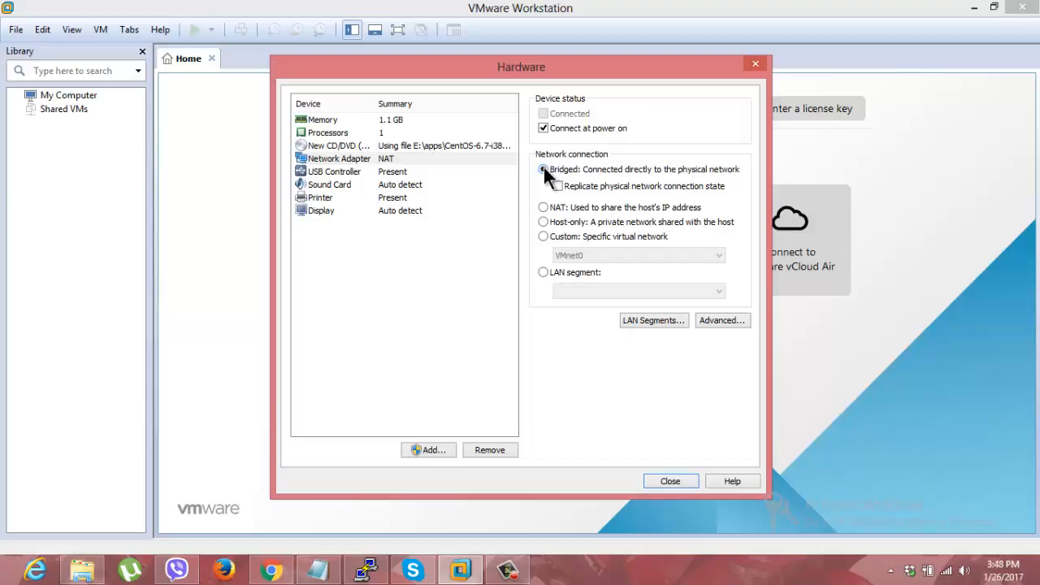
left_click(671, 481)
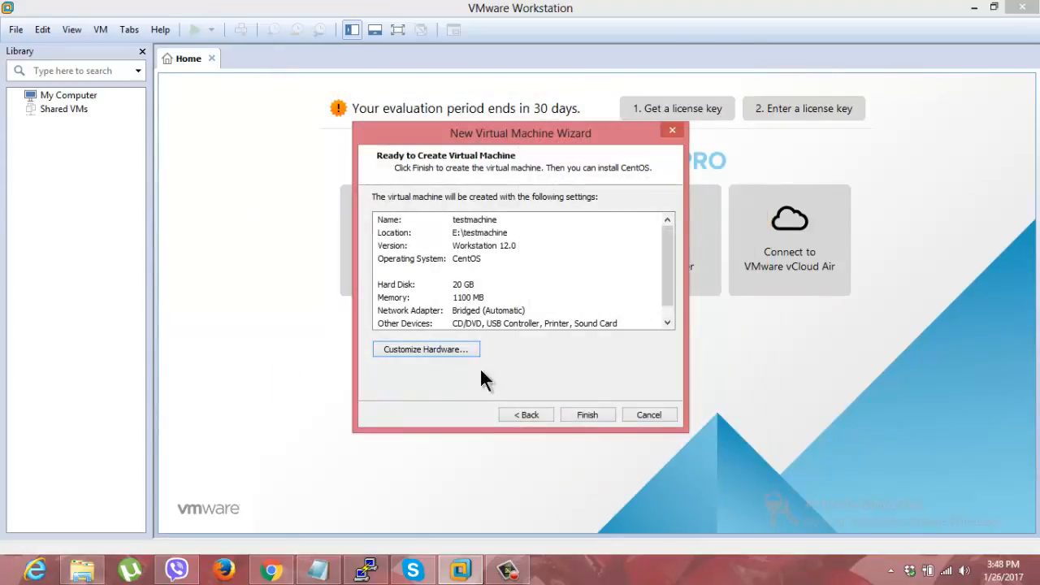
Step: Finish creating testmachine, power it on and dismiss the removable devices hint
left_click(592, 417)
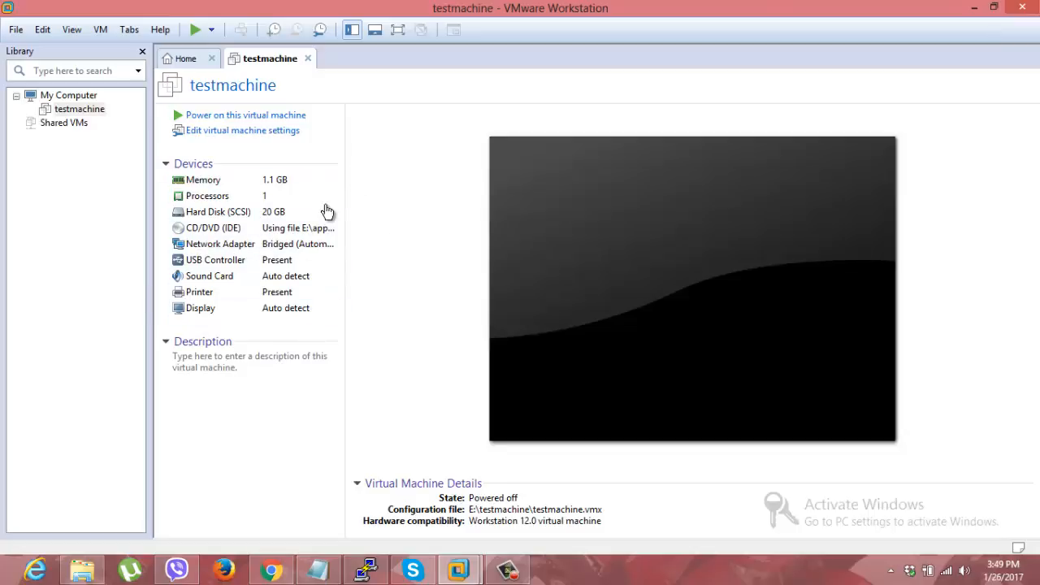
left_click(211, 122)
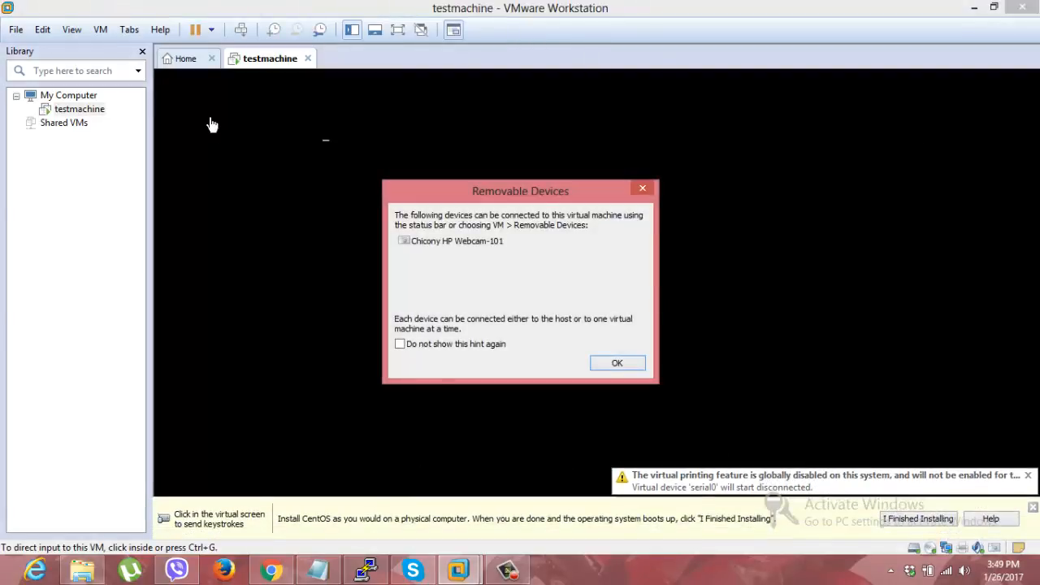
left_click(619, 362)
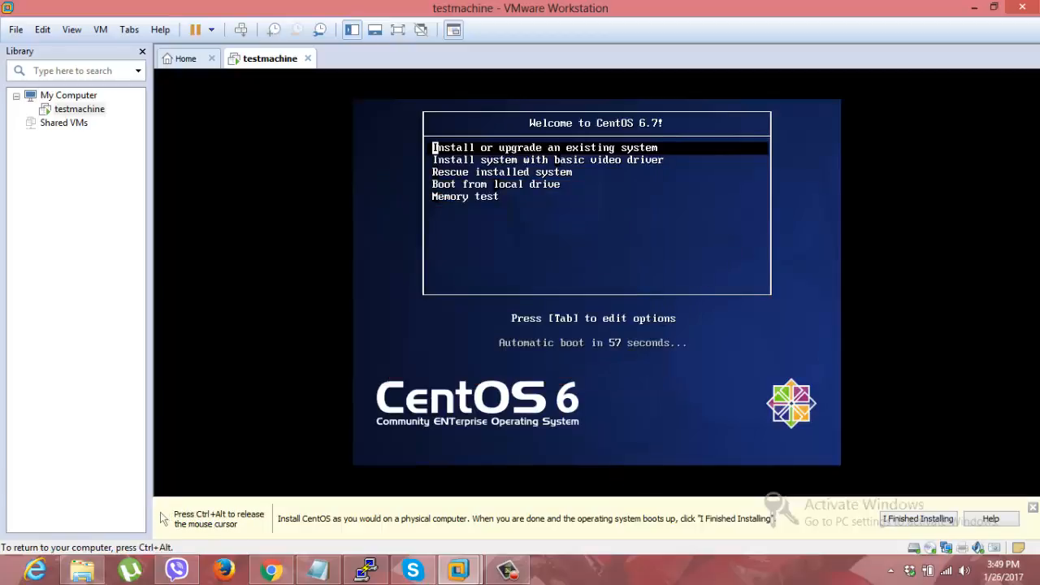
Step: Boot the CentOS 6.7 installer with the install or upgrade option and skip the media test
key("Return")
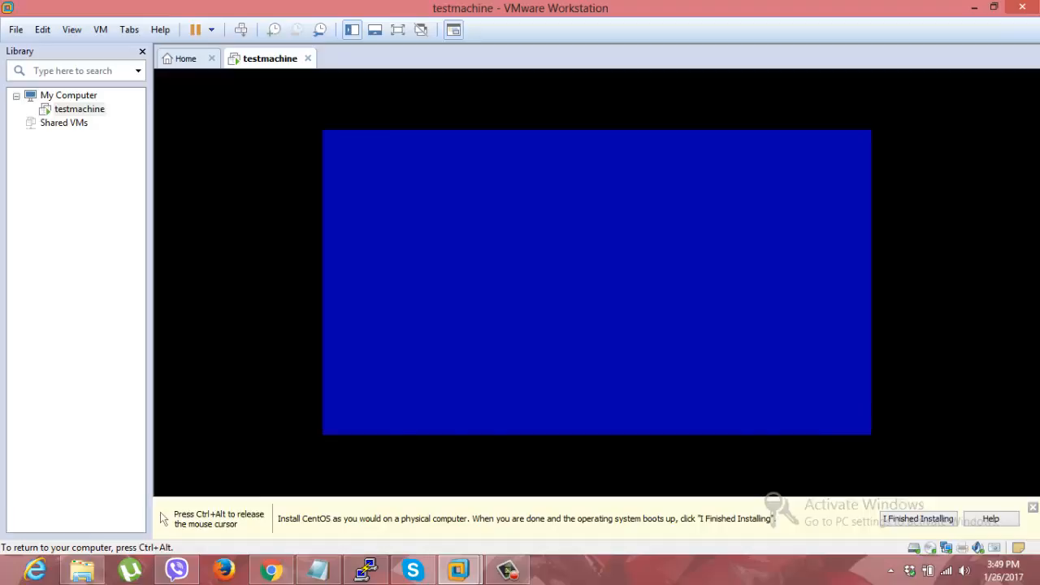
key("Tab")
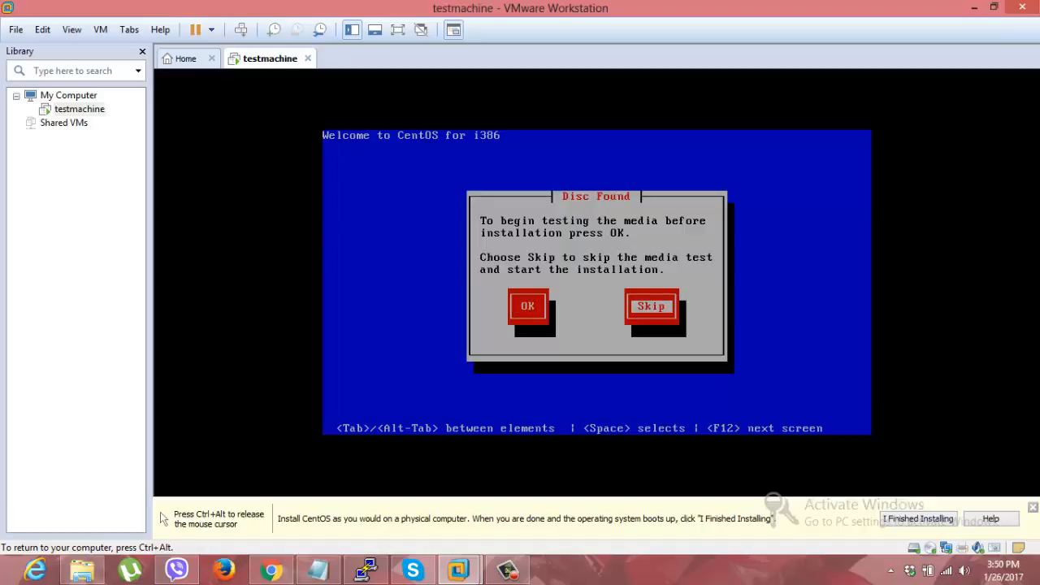
key("Return")
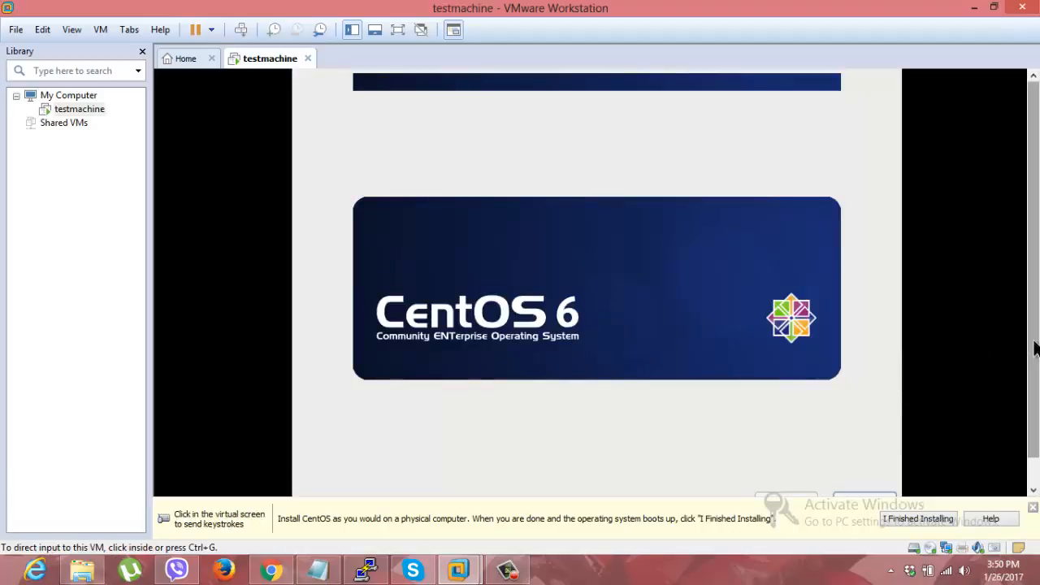
Step: Proceed through the graphical installer with English as the installation language and the U.S. English keyboard
left_click(901, 353)
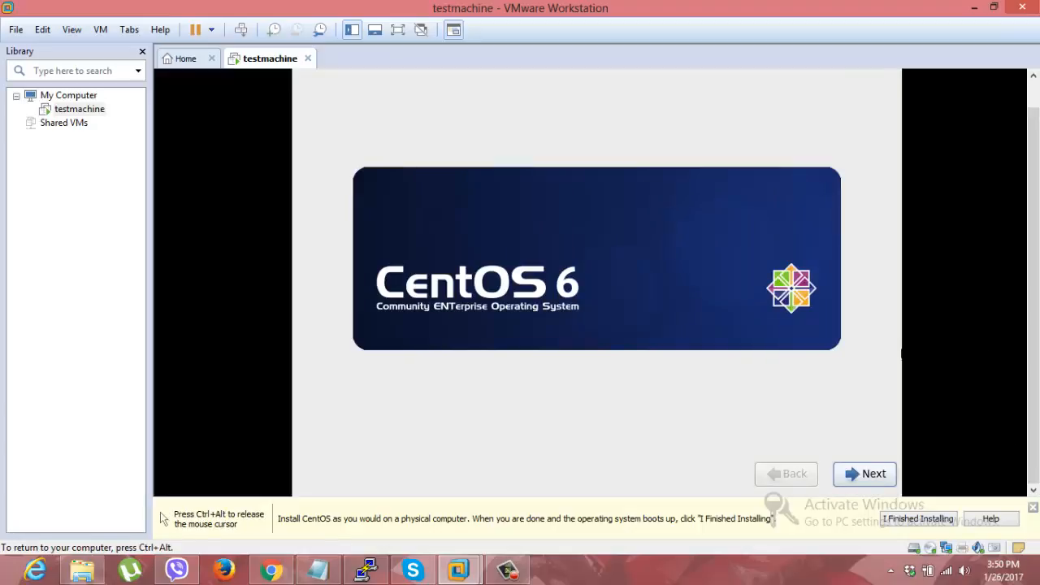
left_click(861, 478)
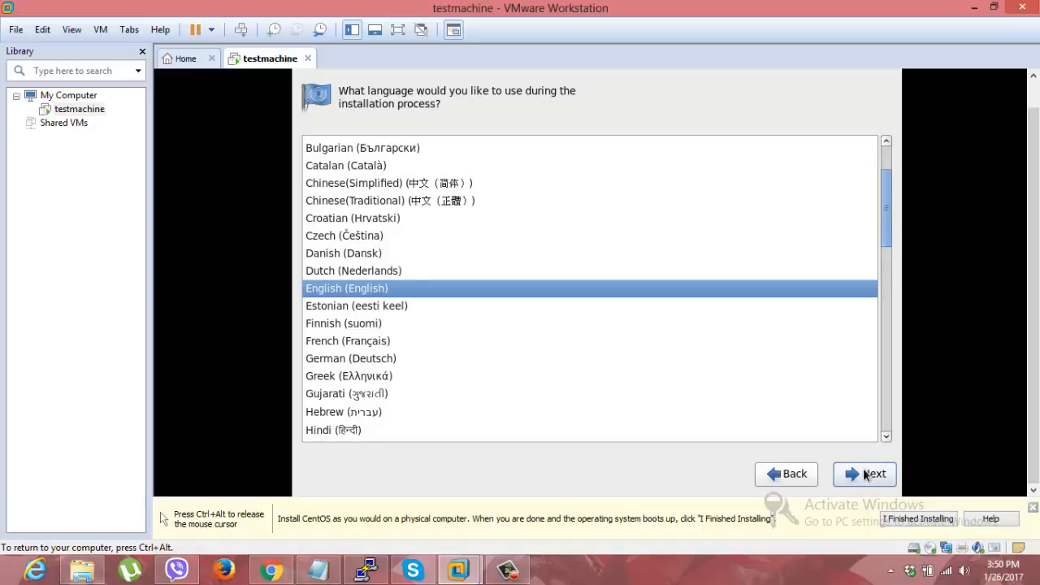
left_click(866, 475)
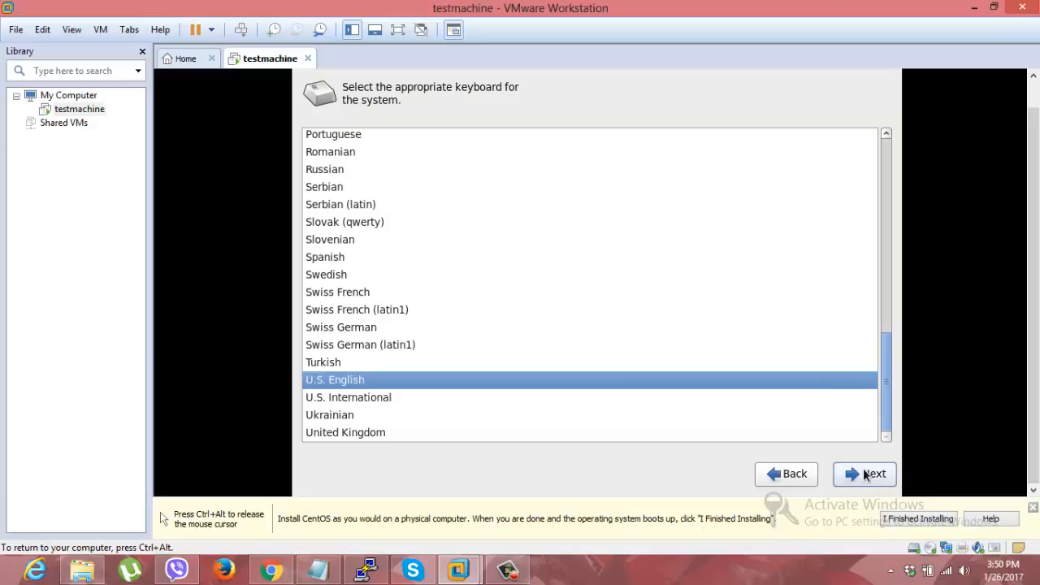
left_click(865, 475)
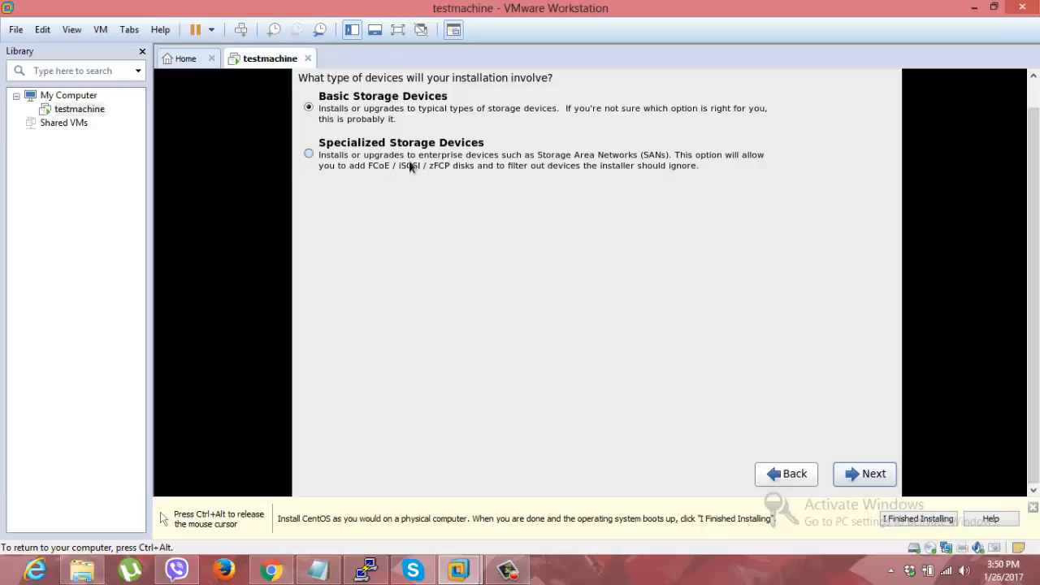
Step: Install to Basic Storage Devices and discard any data on the virtual disk
left_click(865, 476)
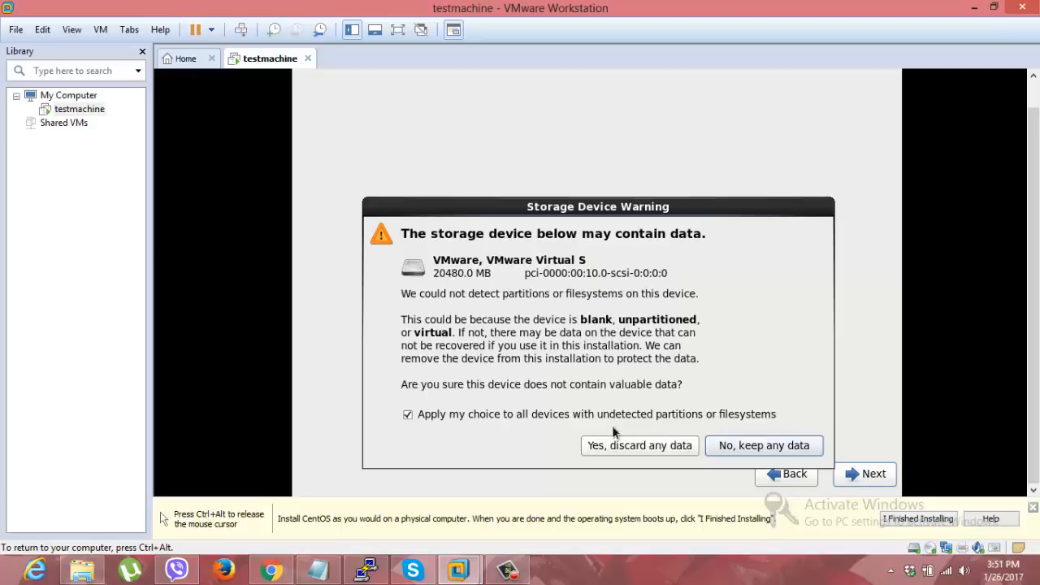
left_click(652, 446)
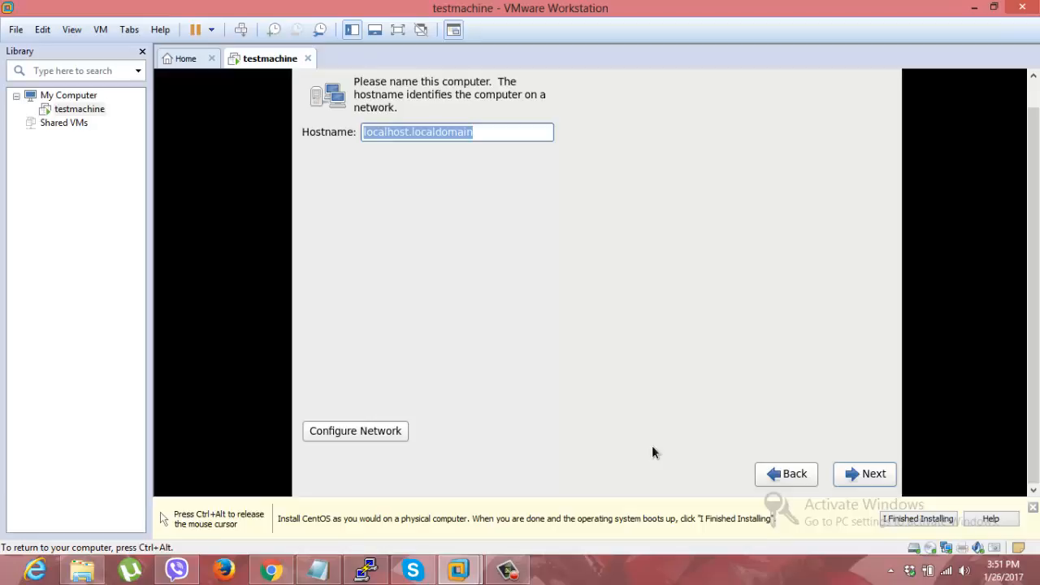
Step: Set the hostname to testmachine.com and the time zone to Africa/Dar es Salaam
type("test")
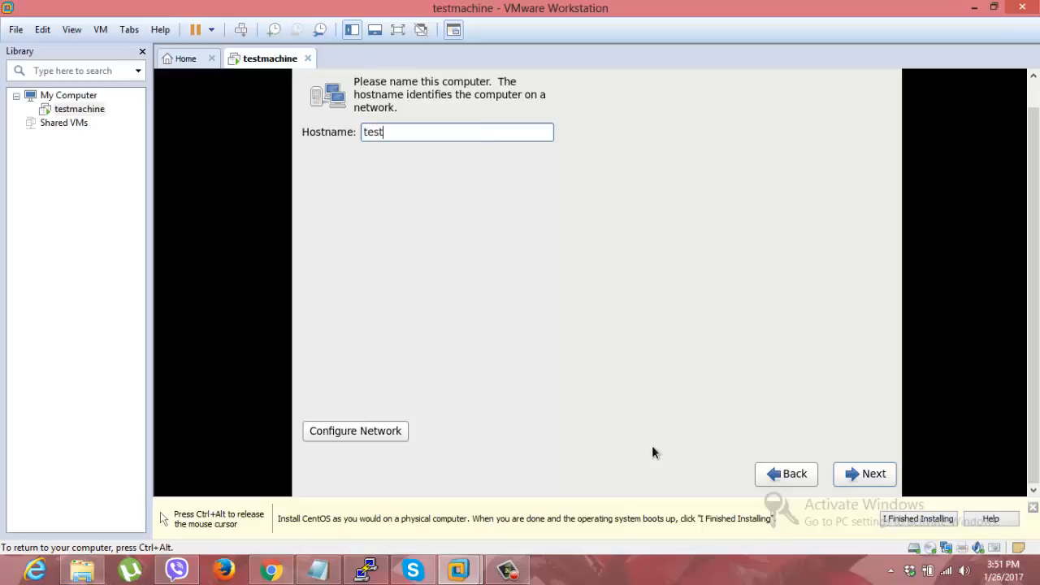
type("machine.com")
left_click(848, 475)
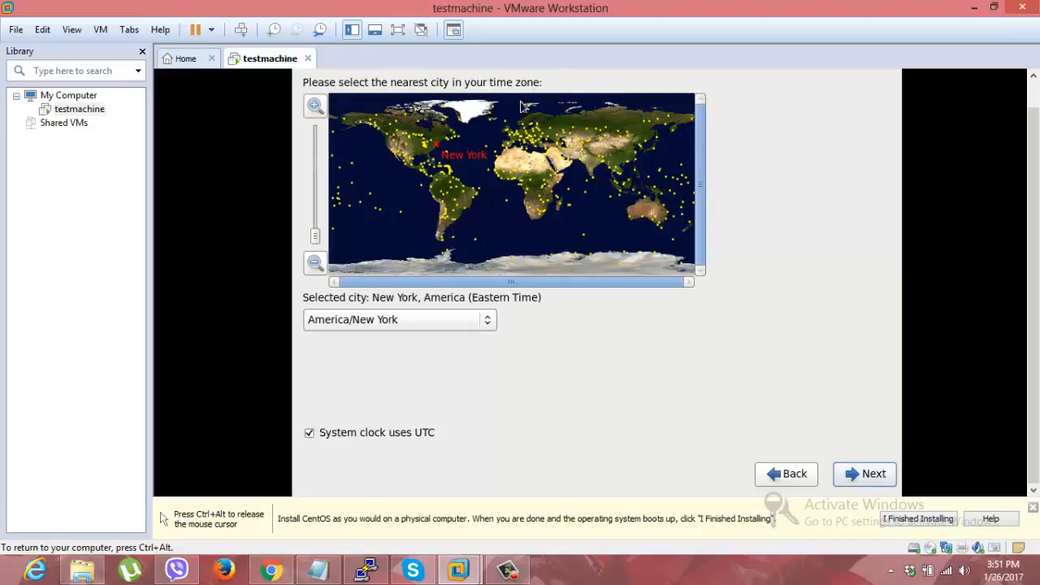
left_click(555, 191)
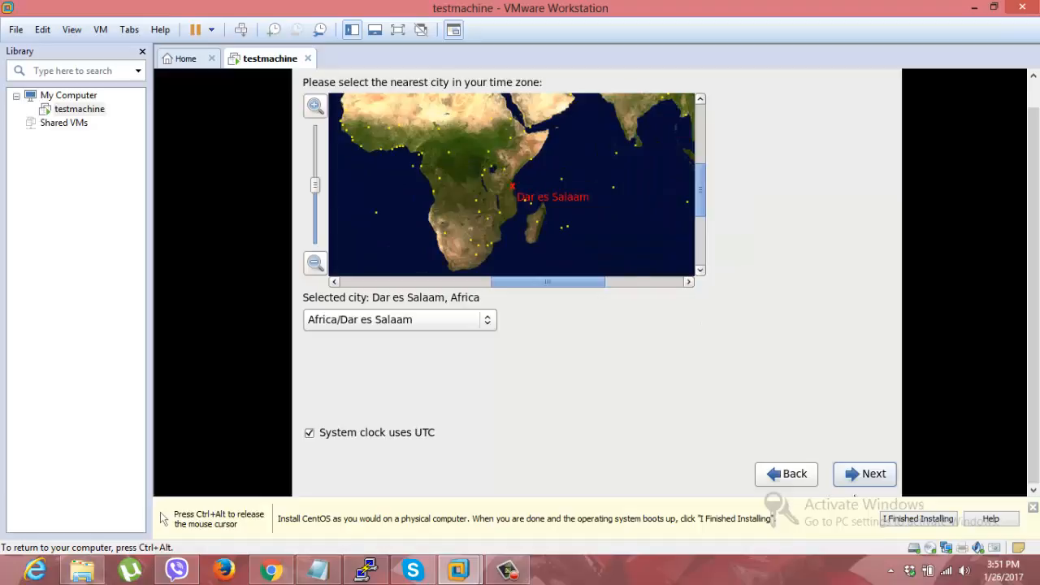
left_click(863, 482)
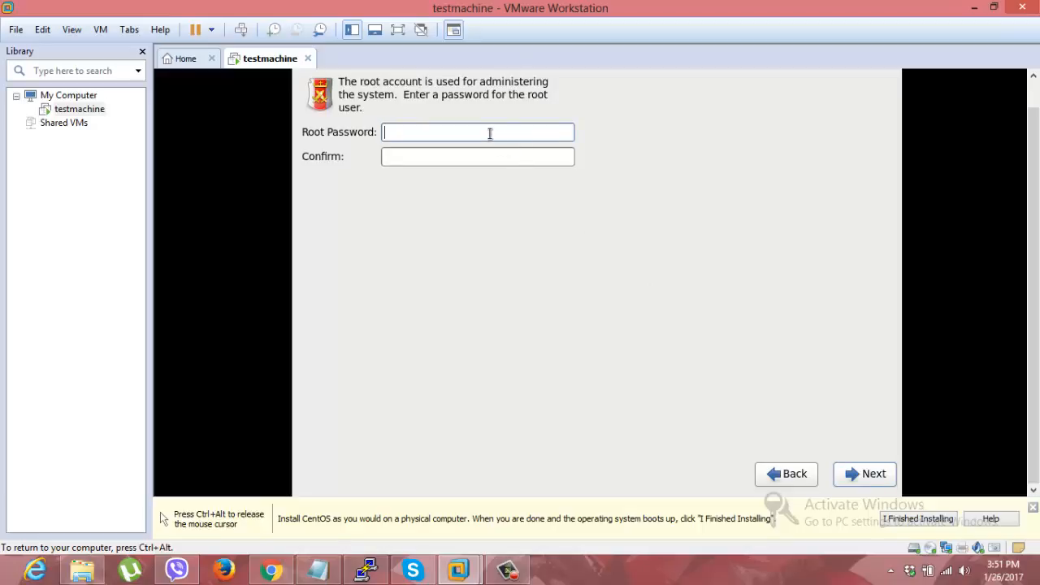
Step: Enter and confirm the root password, and accept it despite the weak password warning
type("password")
key("Tab")
type("passwo")
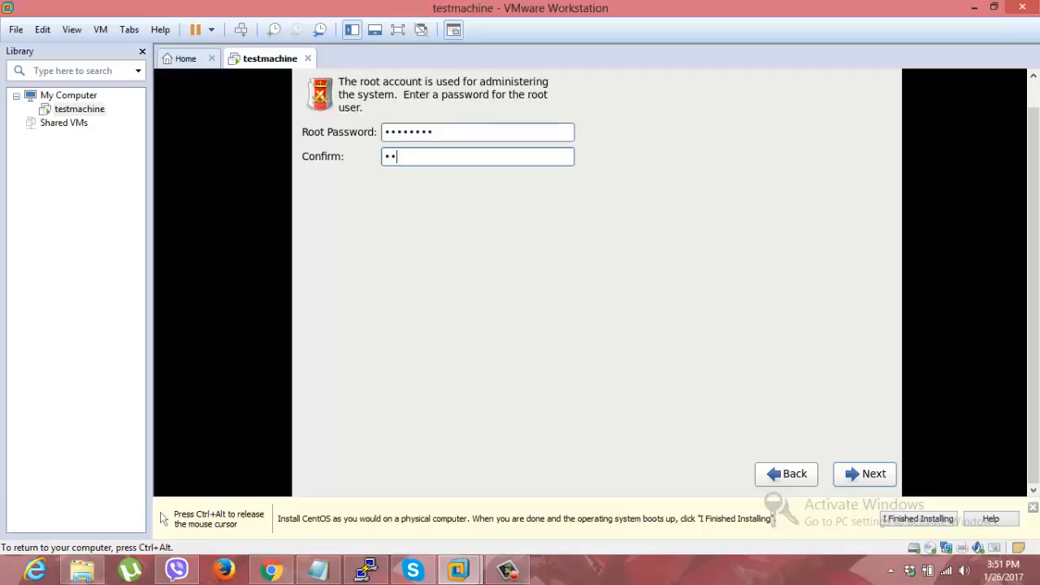
type("rd")
left_click(876, 475)
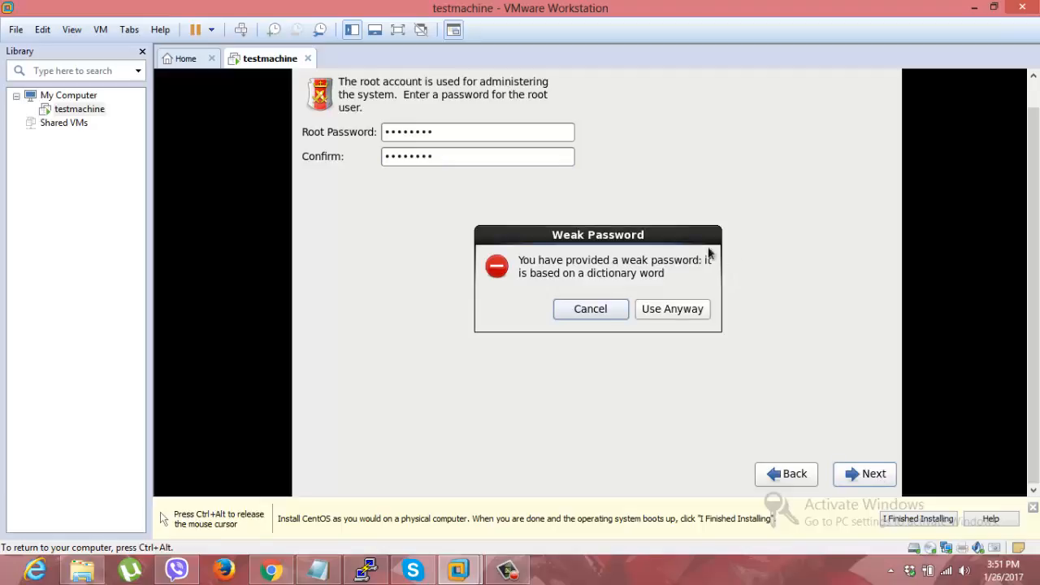
left_click(662, 309)
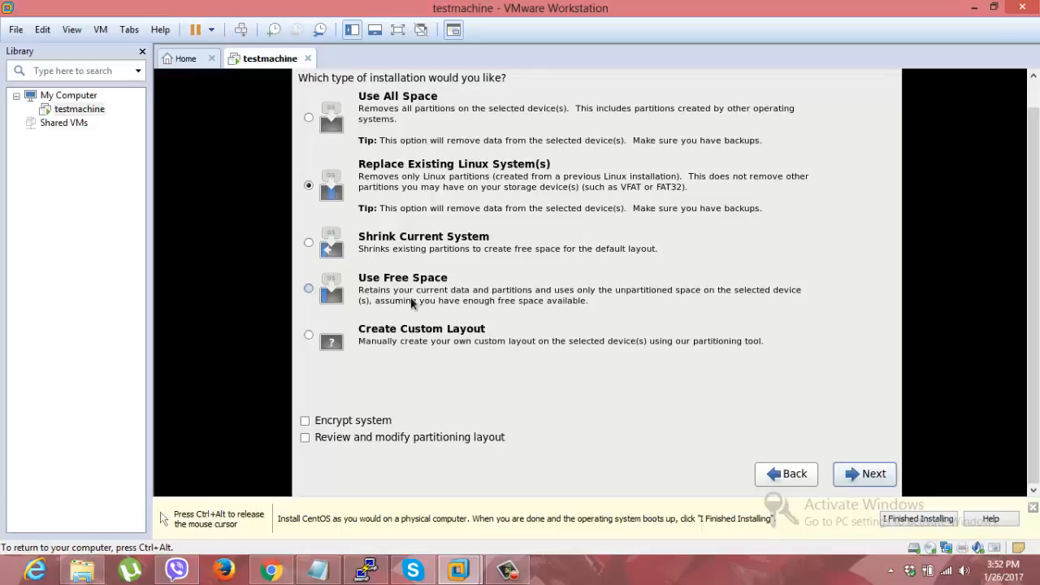
Step: Choose Create Custom Layout and start a standard partition in the free space of sda
left_click(313, 342)
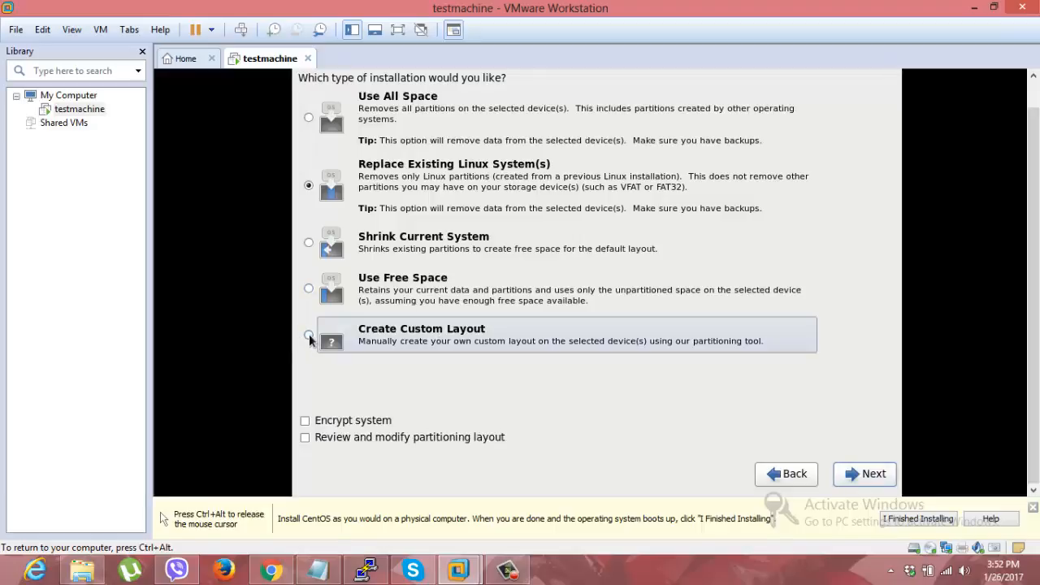
left_click(873, 476)
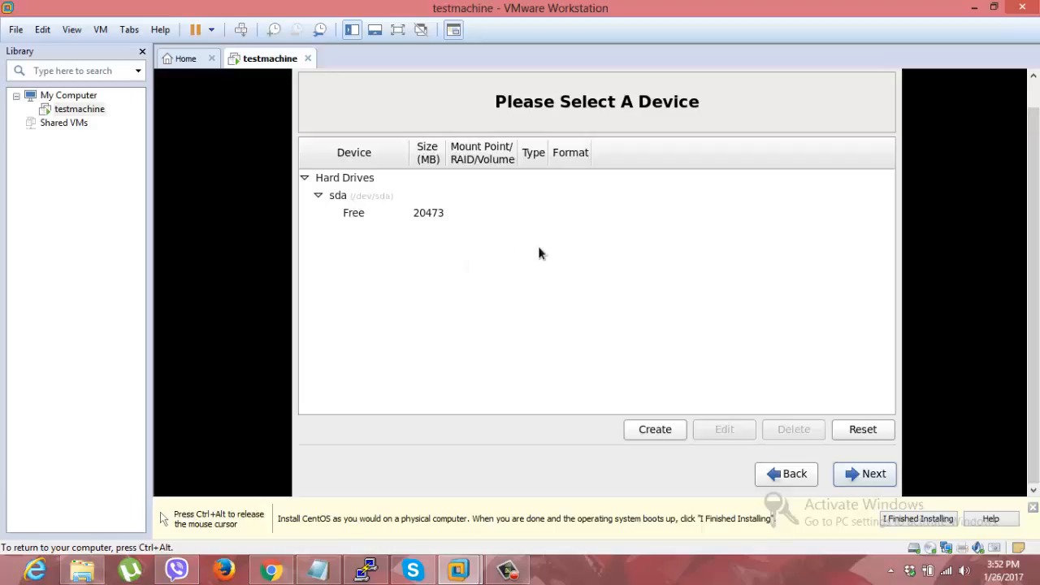
left_click(352, 216)
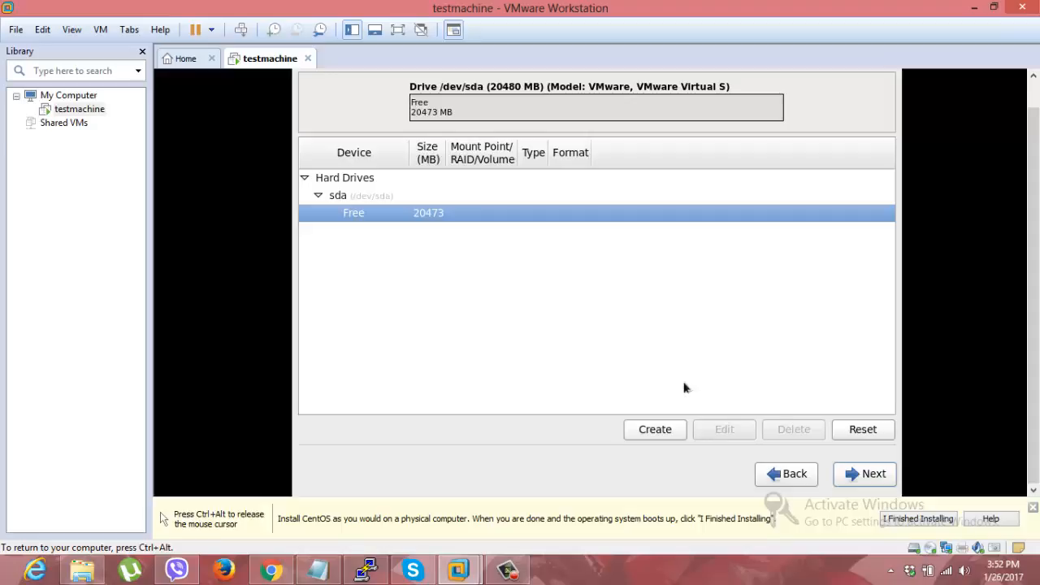
left_click(660, 434)
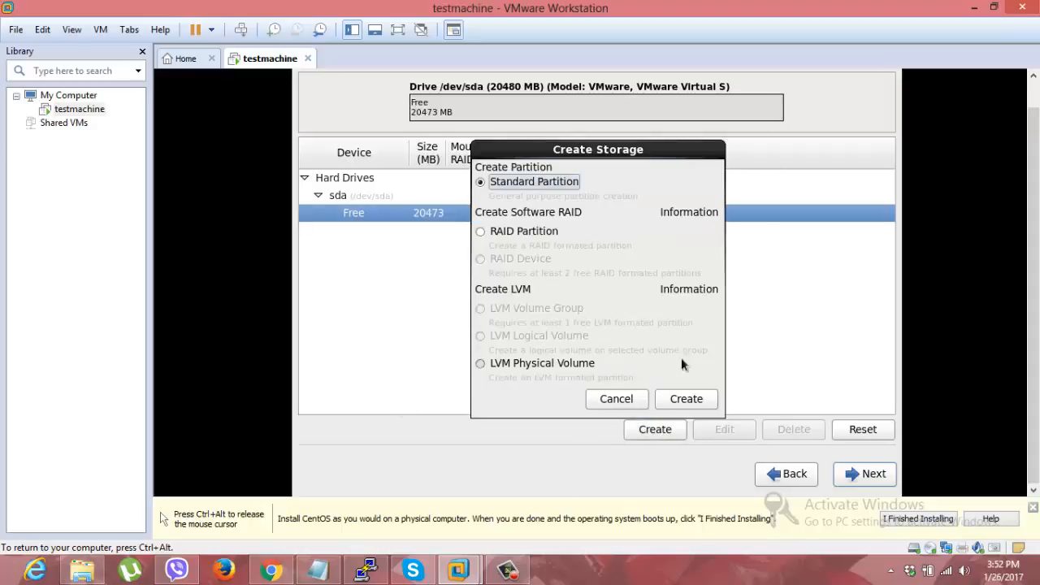
left_click(680, 401)
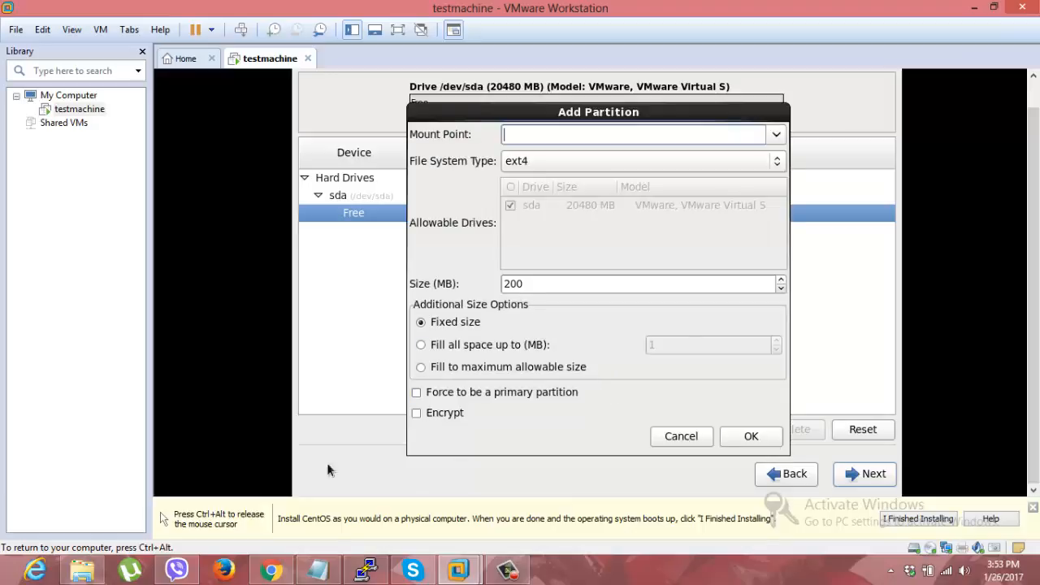
Step: Add the ext4 partition with mount point / and a fixed size of 15000 MB
left_click(773, 134)
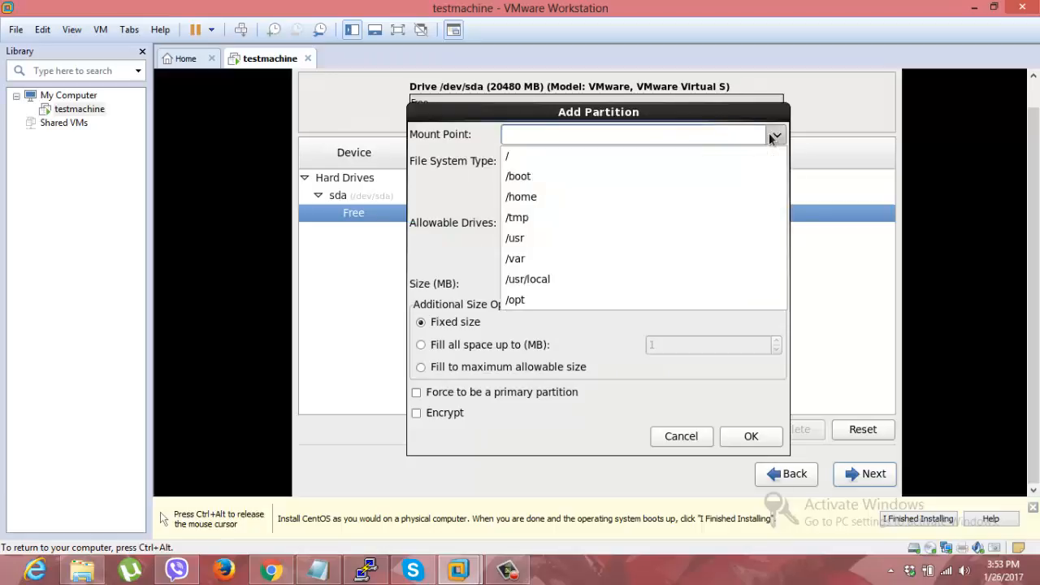
left_click(544, 155)
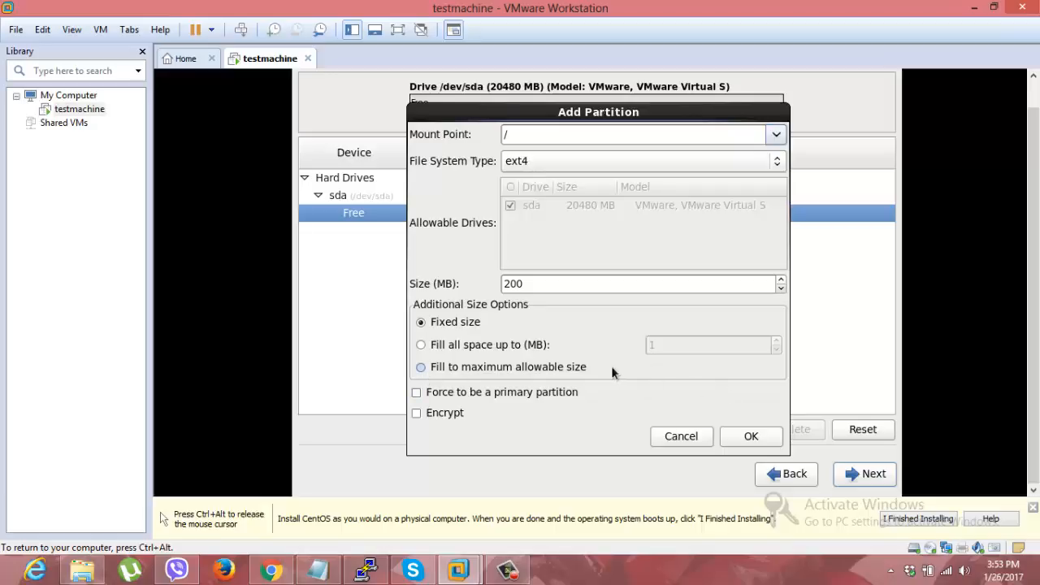
left_click(539, 281)
key("BackSpace")
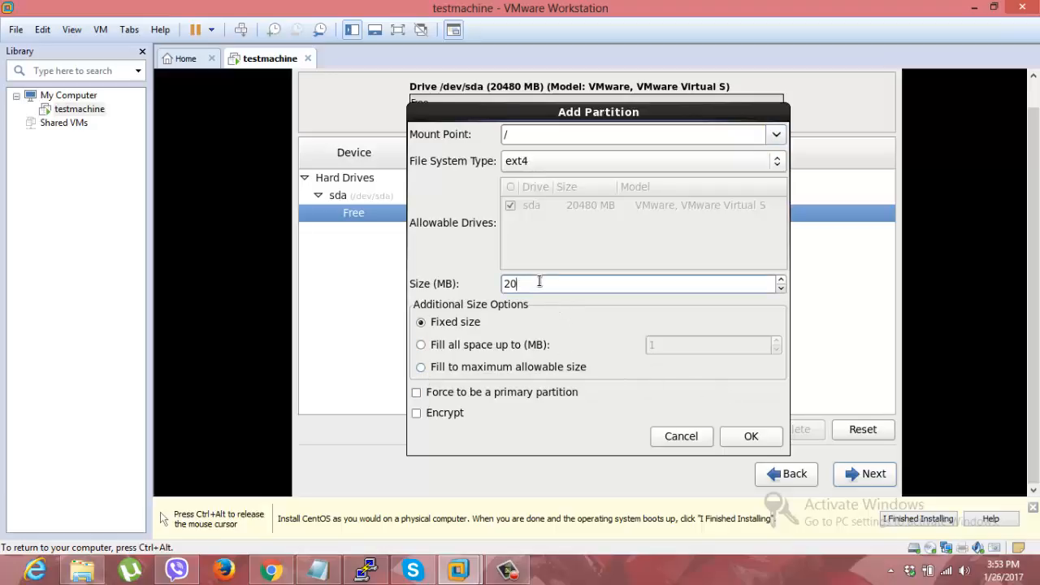
key("BackSpace")
key("BackSpace")
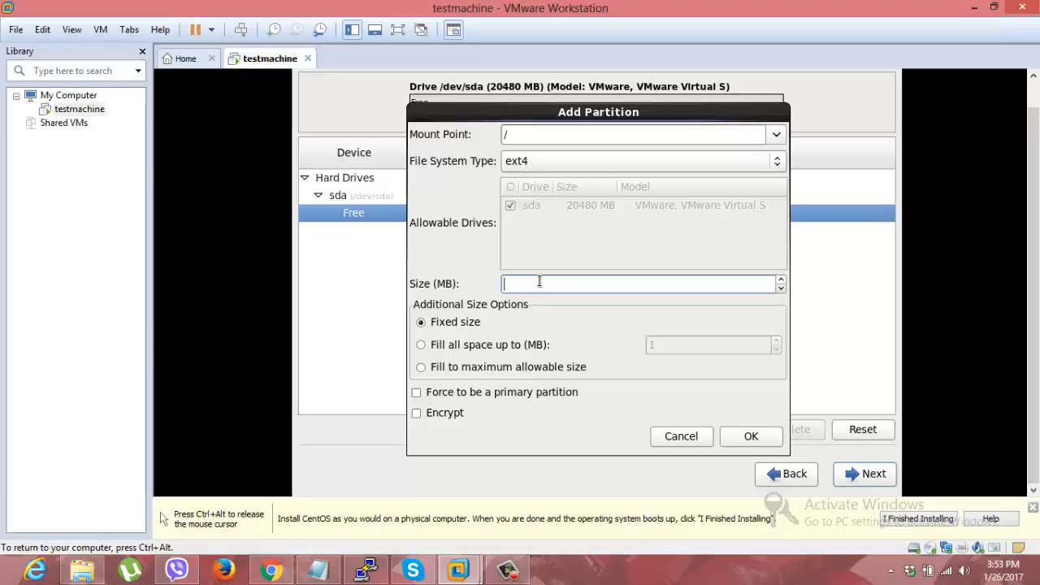
type("15000")
key("BackSpace")
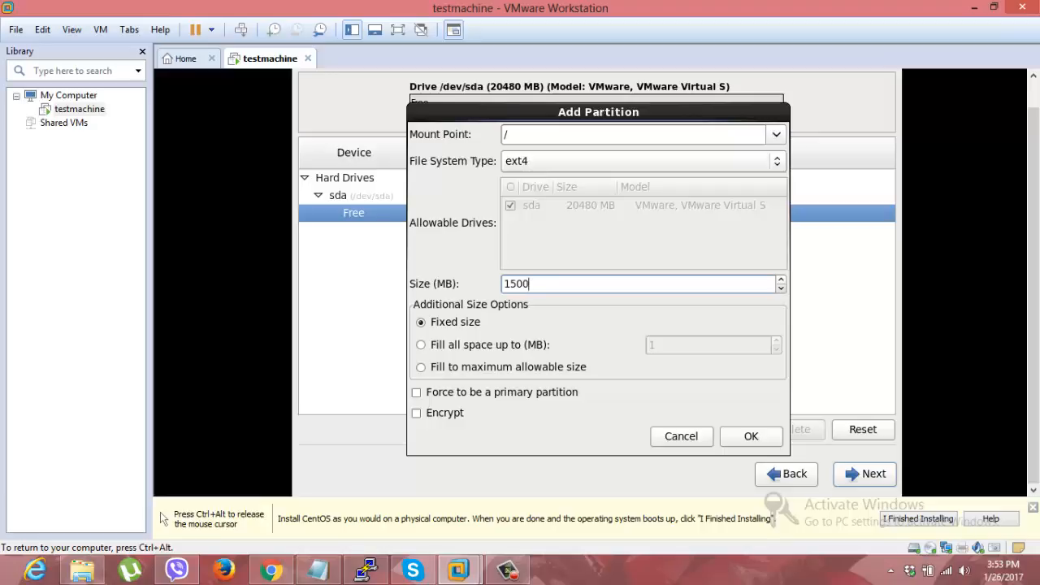
type("0")
left_click(751, 437)
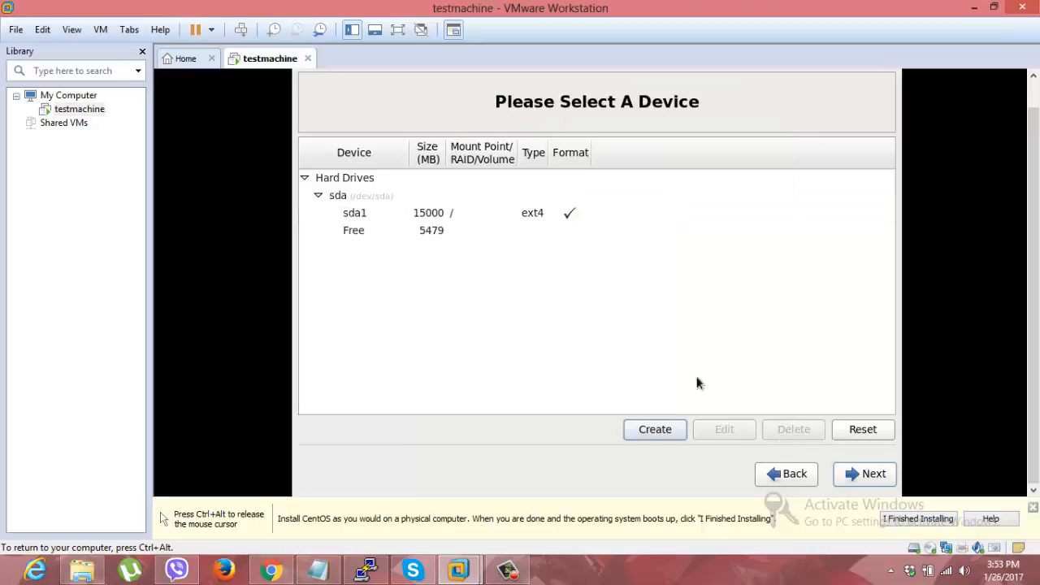
Step: Start a standard partition in the remaining free space of sda with mount point /home
left_click(357, 231)
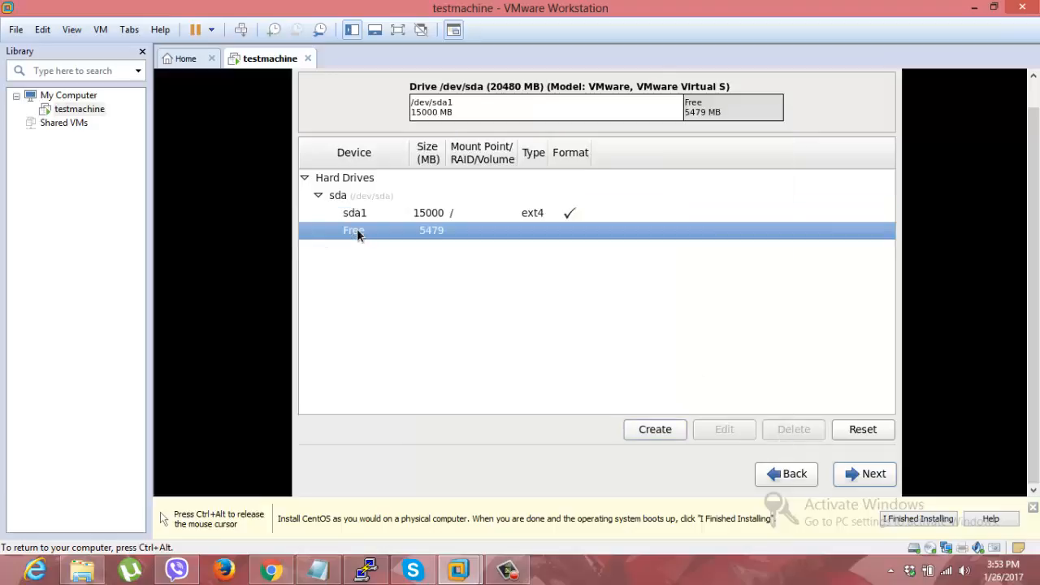
left_click(655, 430)
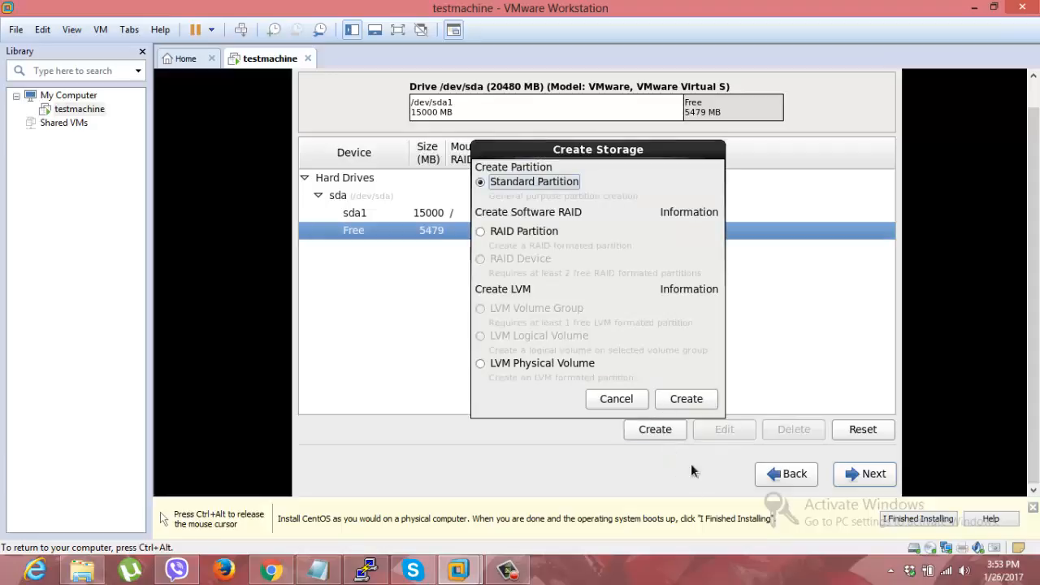
left_click(679, 400)
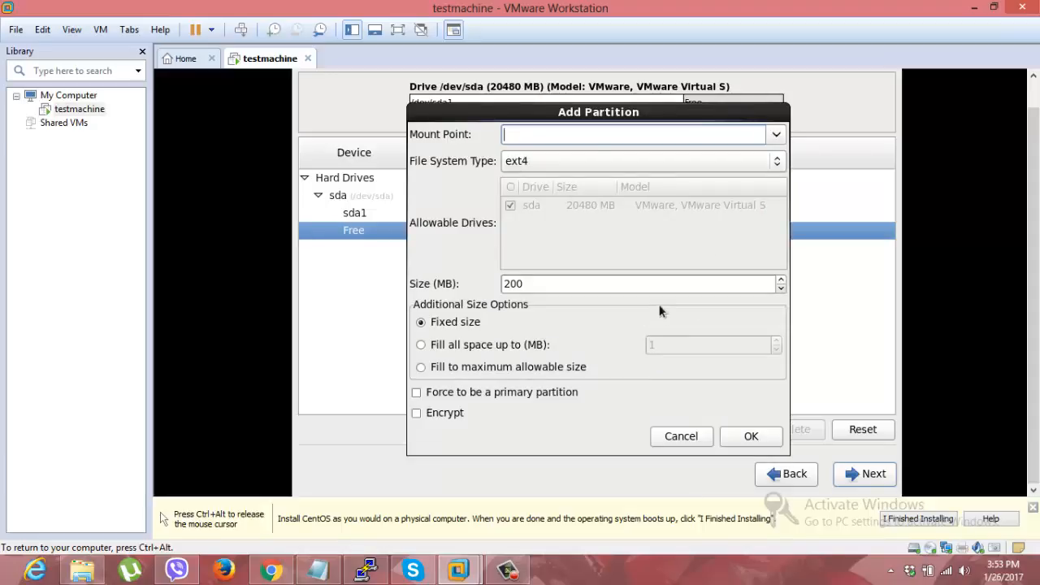
left_click(776, 134)
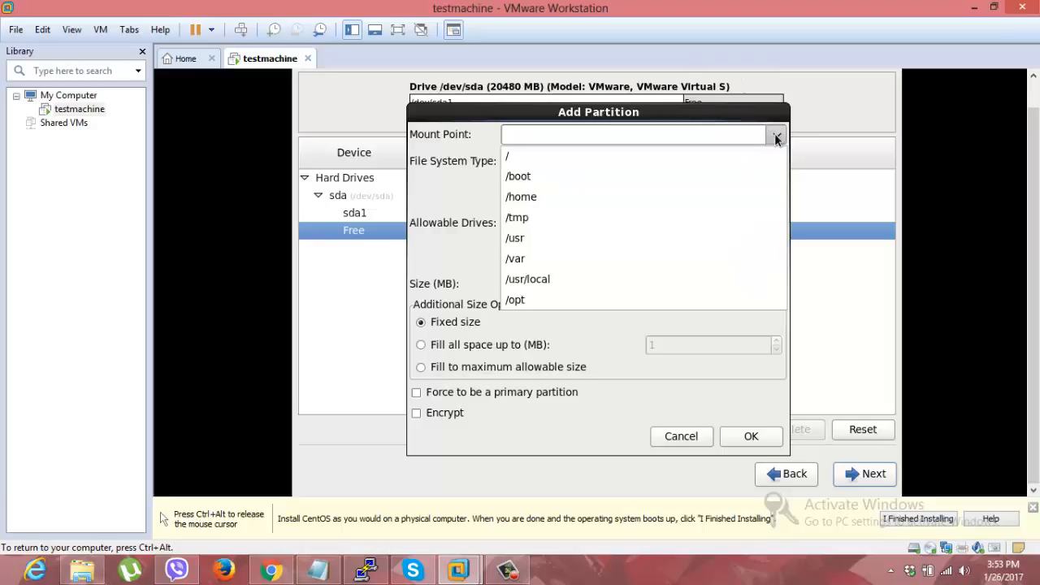
left_click(534, 199)
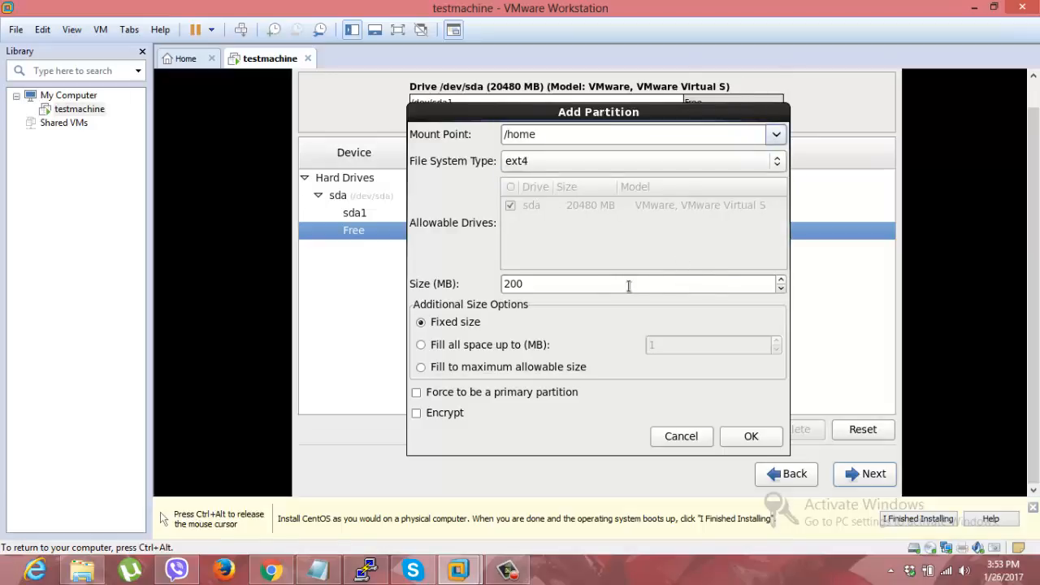
Step: Set the /home partition's size to 2000 MB and add it to the layout
left_click(599, 284)
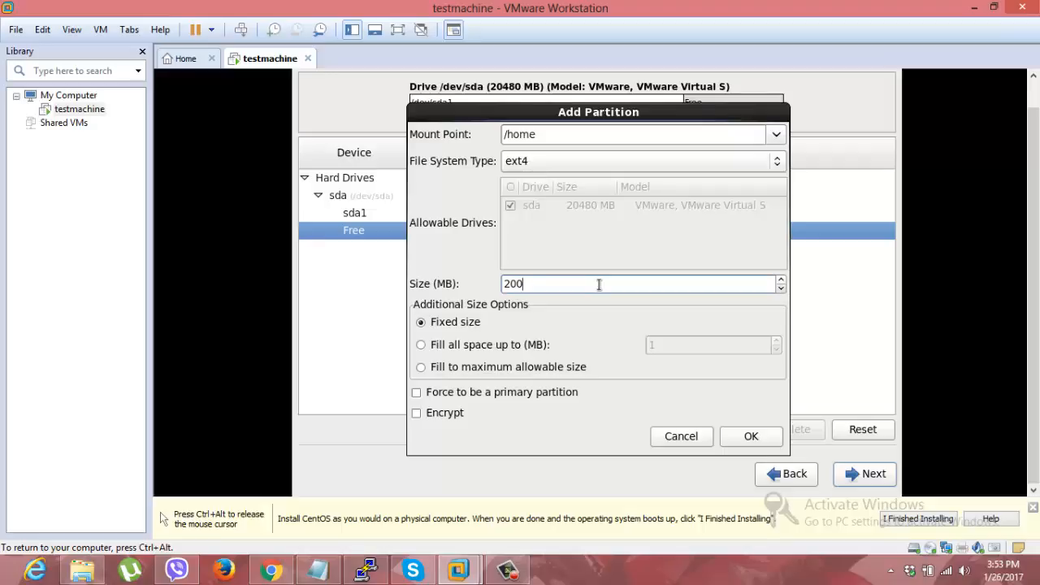
key("BackSpace")
key("BackSpace")
key("BackSpace")
type("1000")
key("Left")
key("Left")
key("BackSpace")
type("2")
left_click(752, 436)
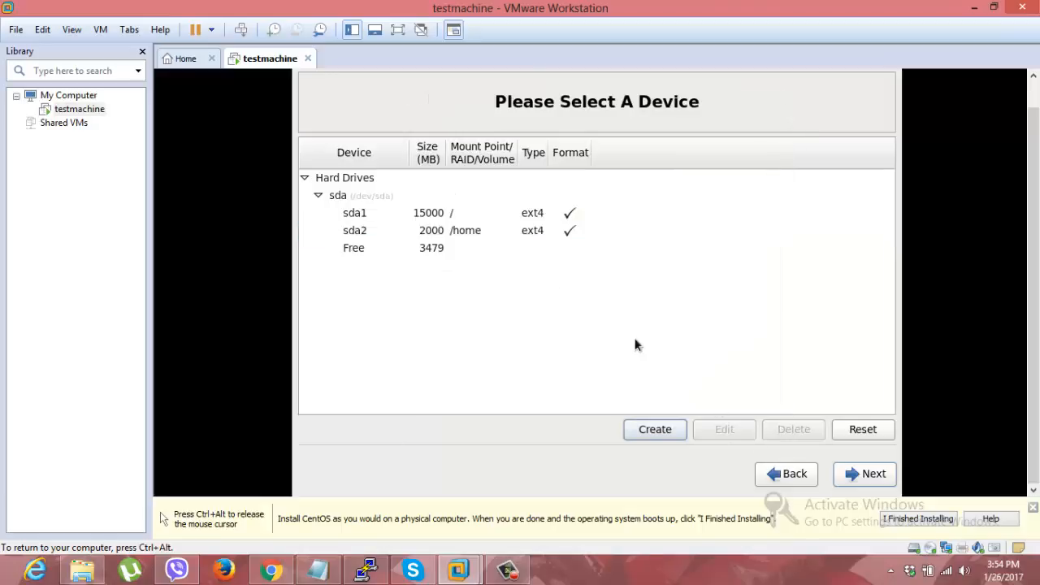
Step: Add a standard ext4 partition in the free space with mount point /boot and a fixed size of 100 MB
left_click(354, 251)
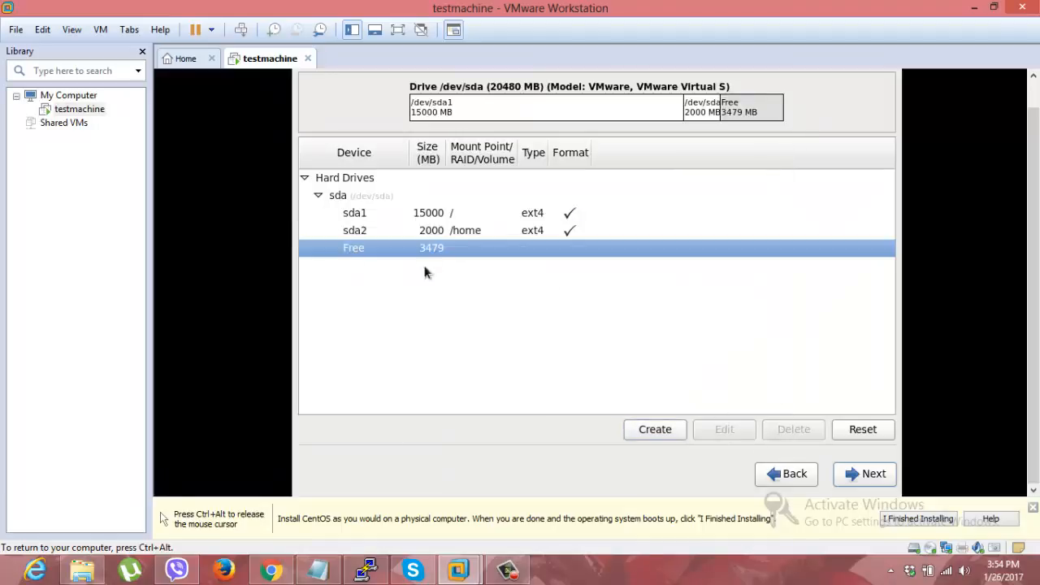
left_click(666, 431)
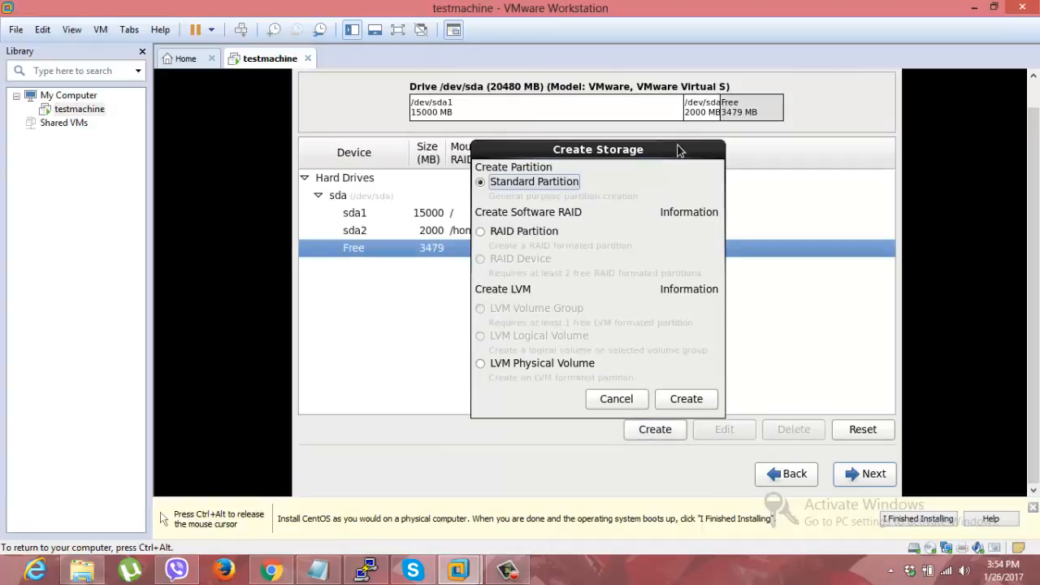
left_click(687, 400)
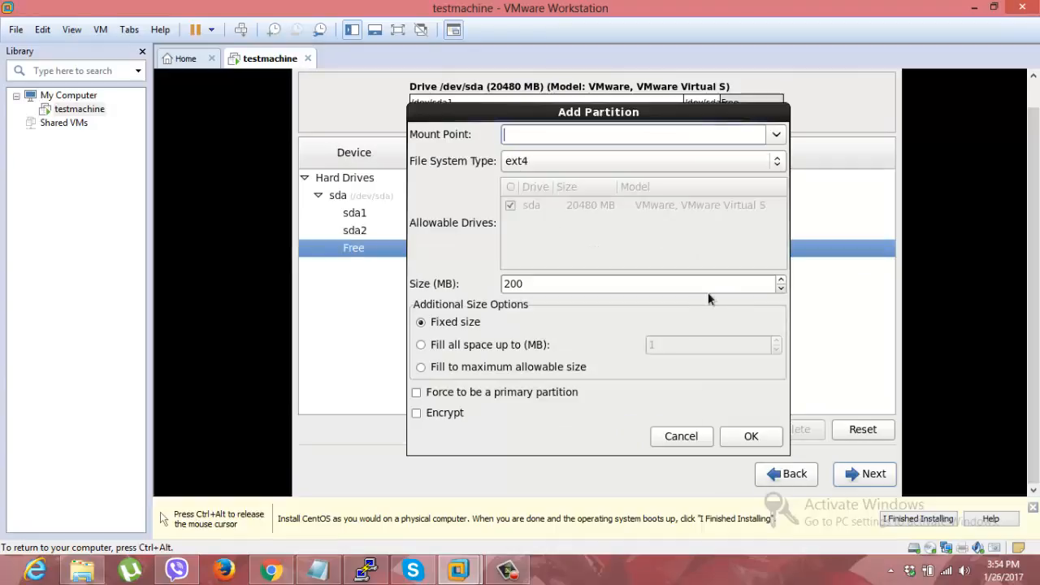
left_click(776, 135)
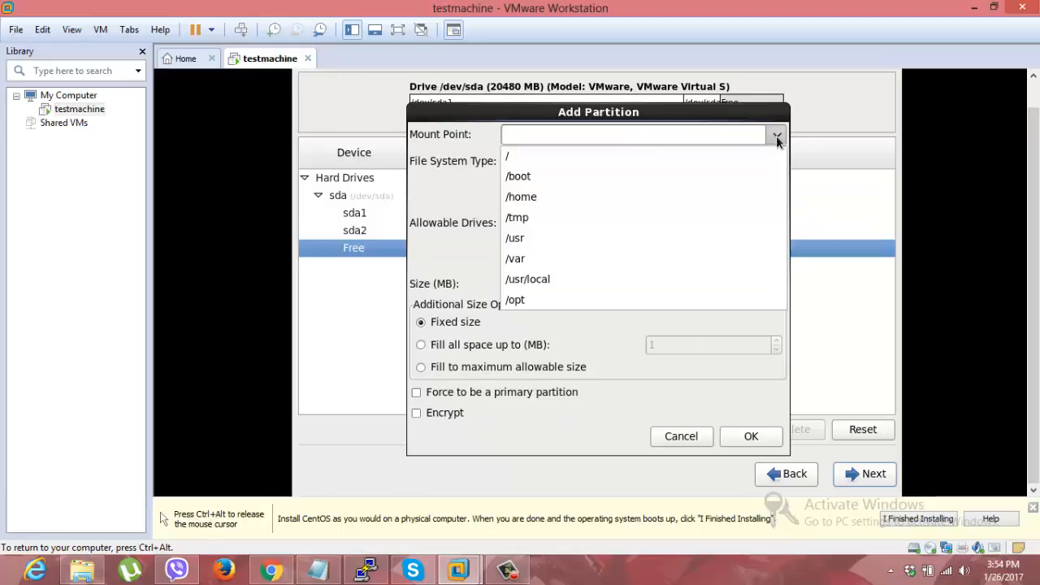
left_click(561, 176)
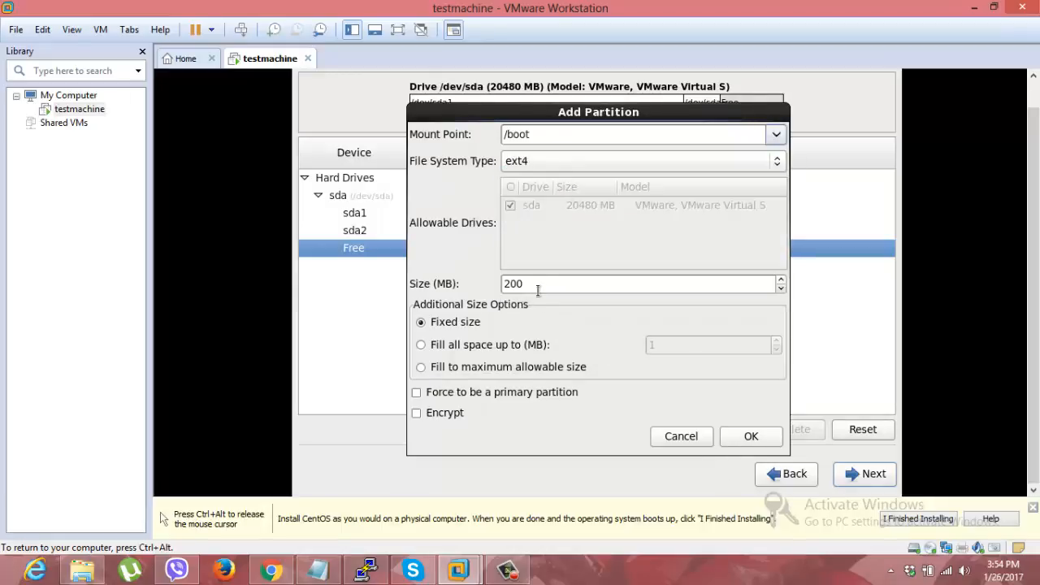
left_click(505, 284)
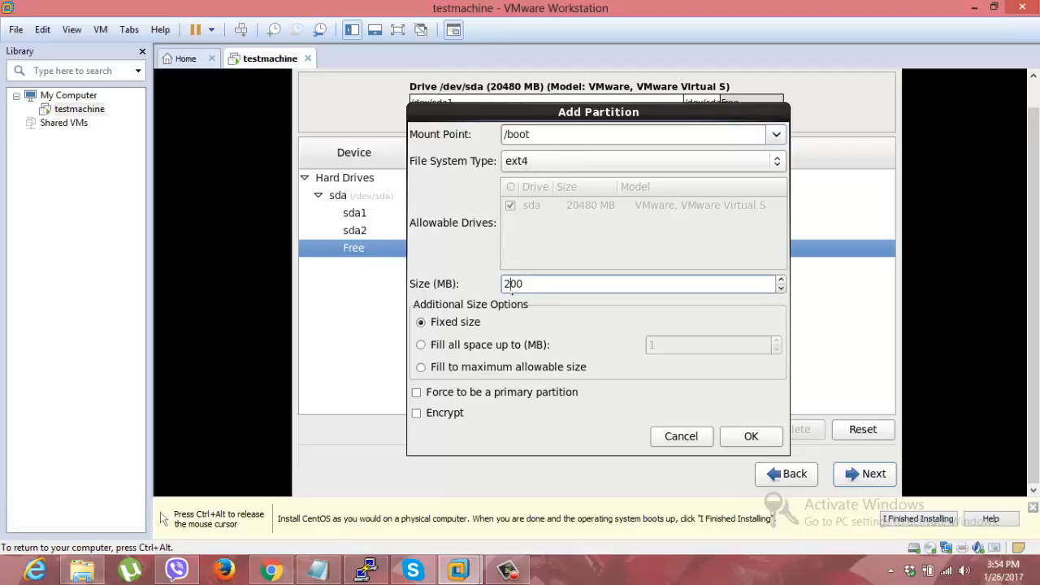
key("BackSpace")
type("1")
left_click(765, 436)
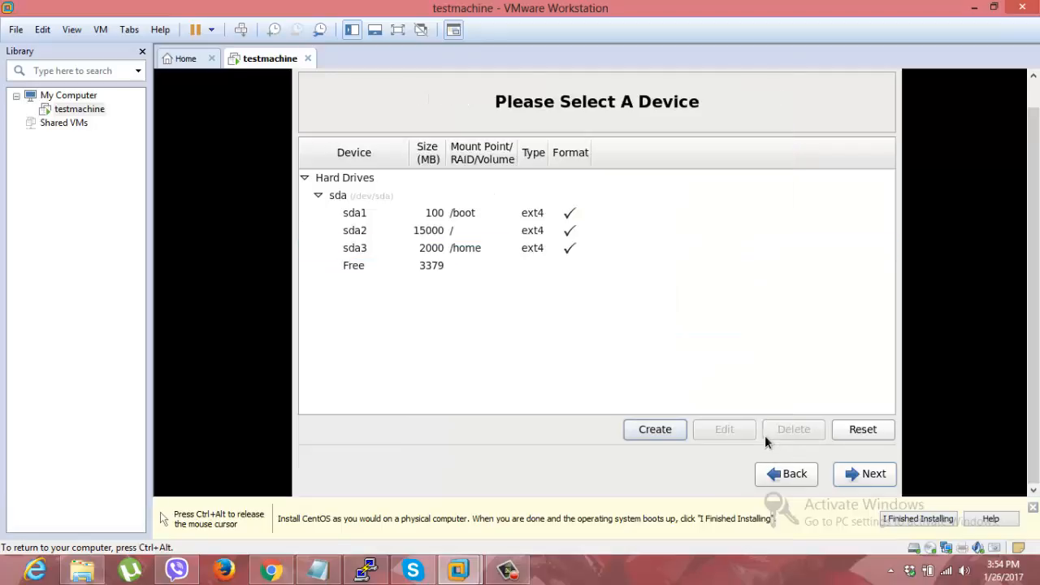
Step: Add a standard partition of type swap in the free space with a fixed size of 200 MB
left_click(345, 265)
left_click(662, 431)
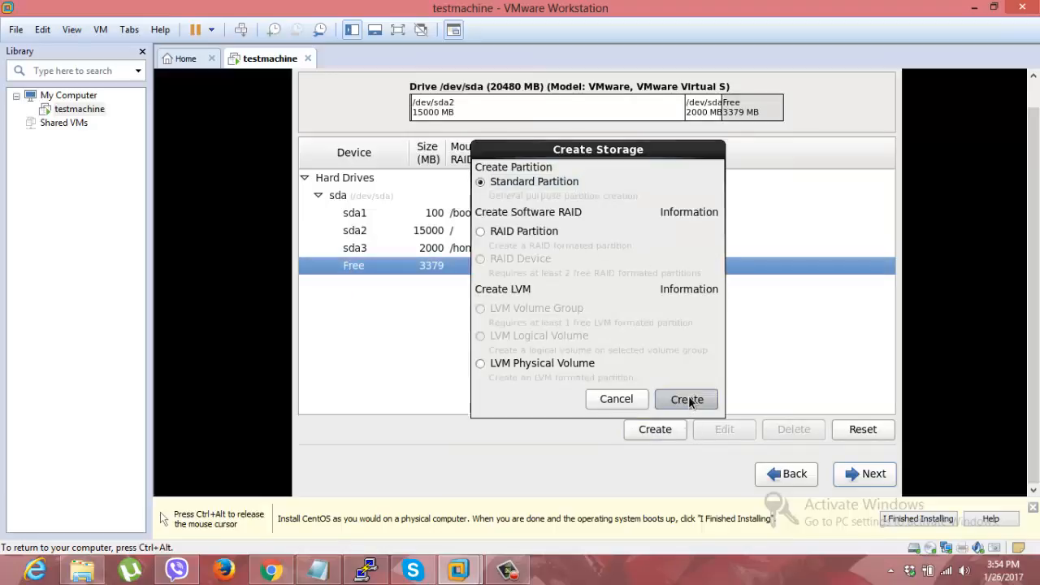
left_click(686, 399)
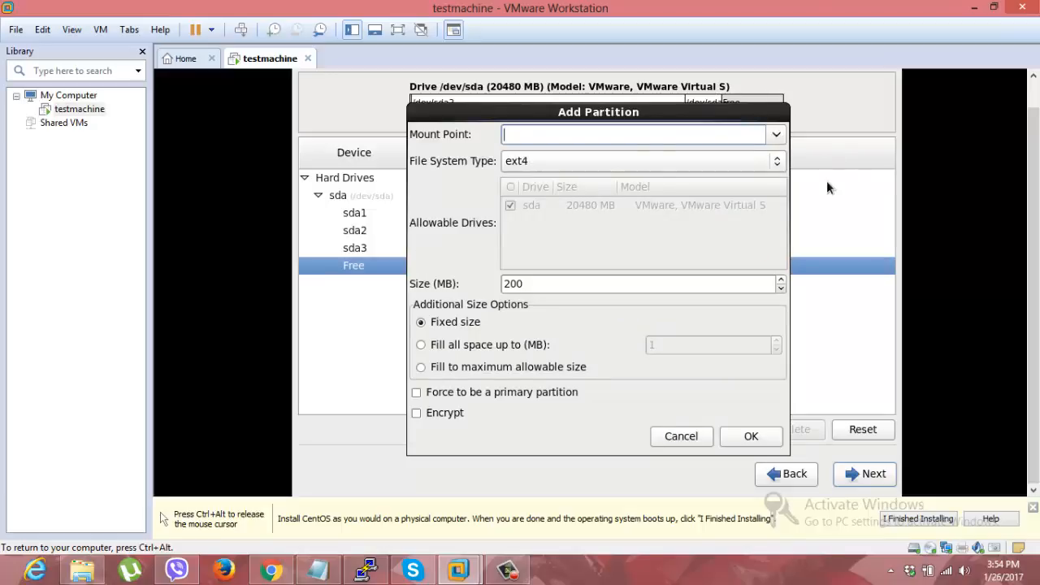
left_click(776, 161)
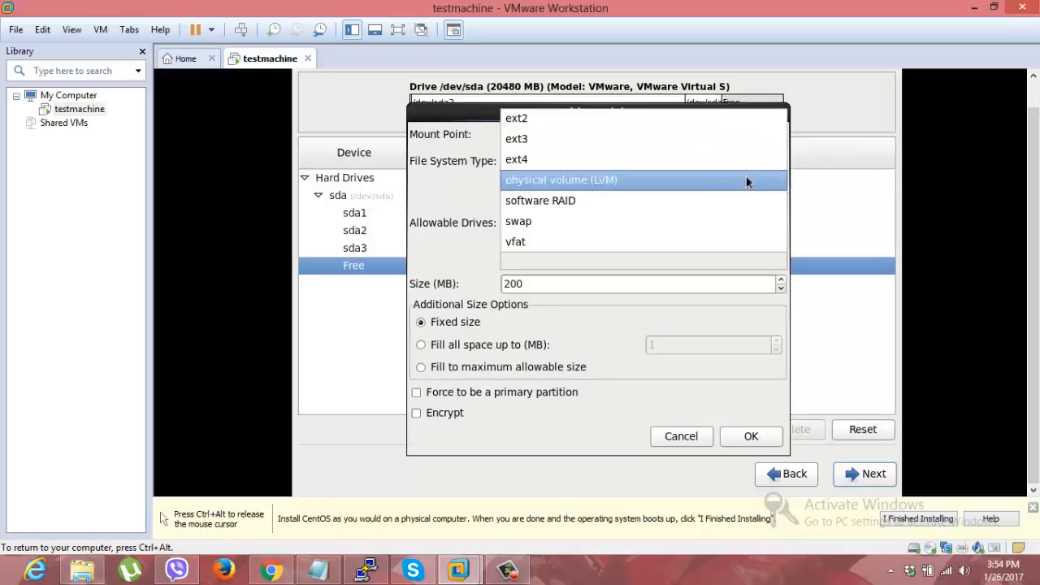
left_click(583, 221)
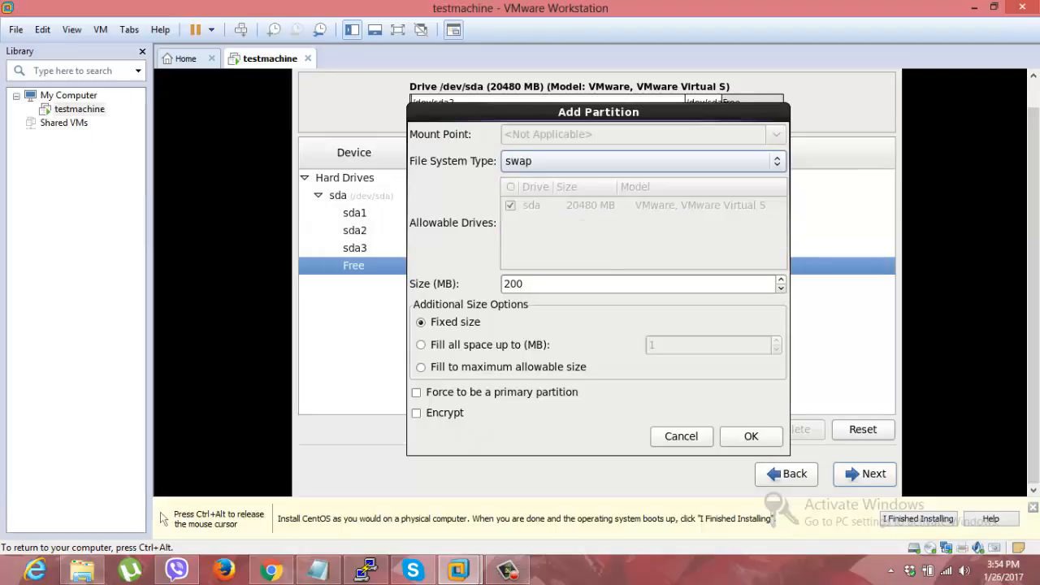
left_click(752, 436)
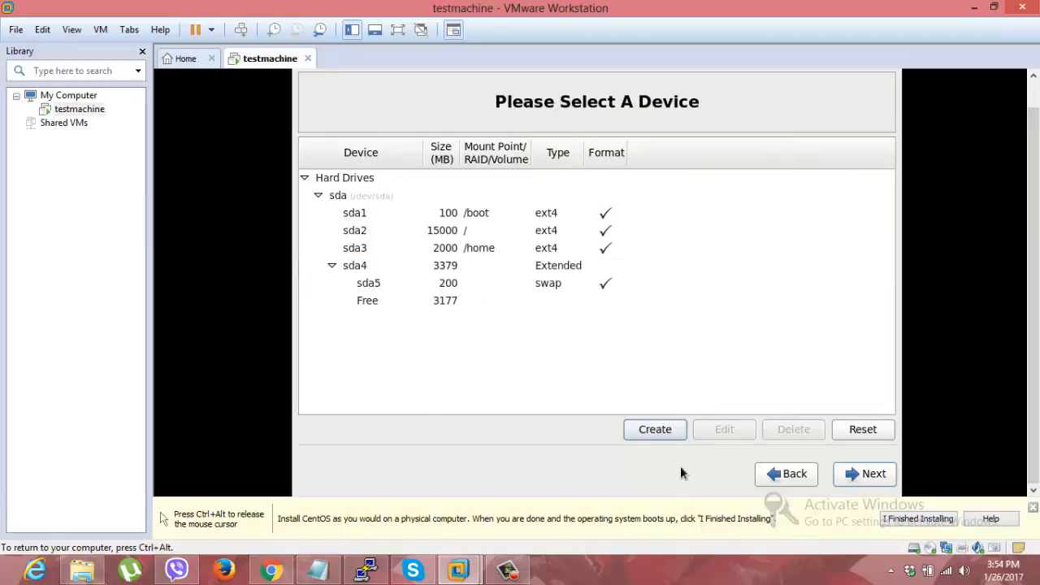
left_click(875, 478)
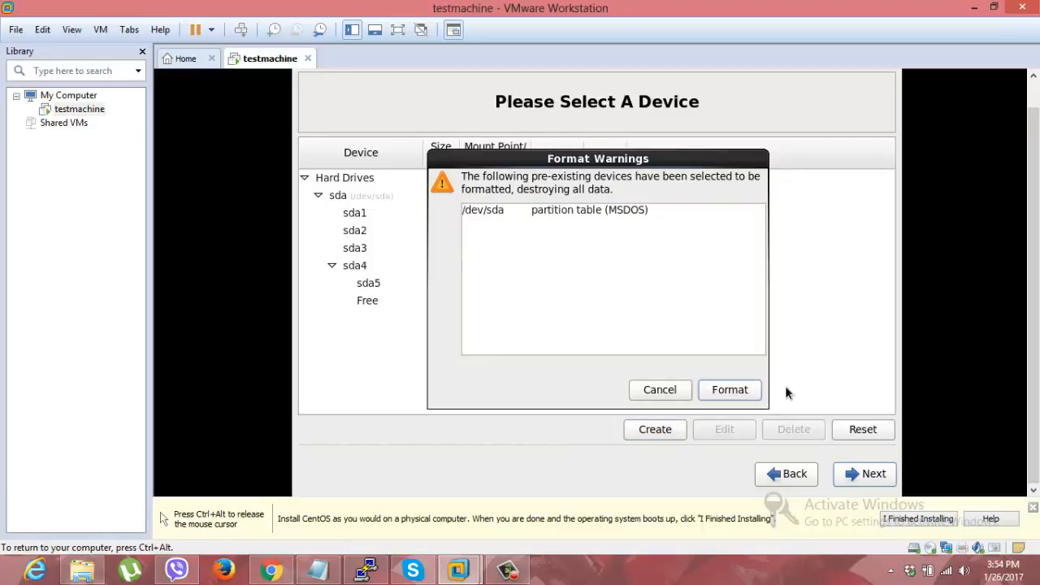
left_click(648, 390)
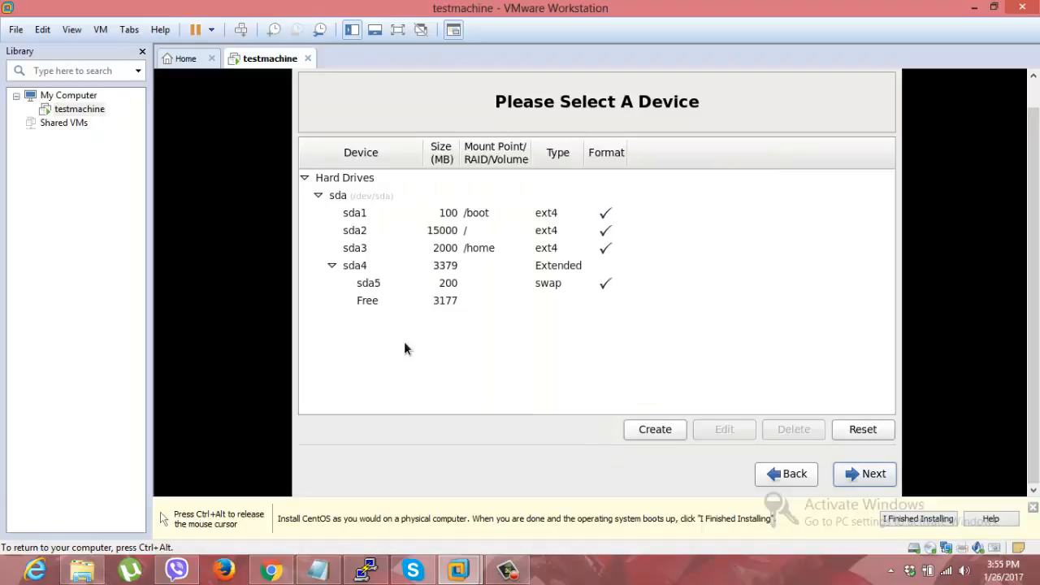
left_click(372, 303)
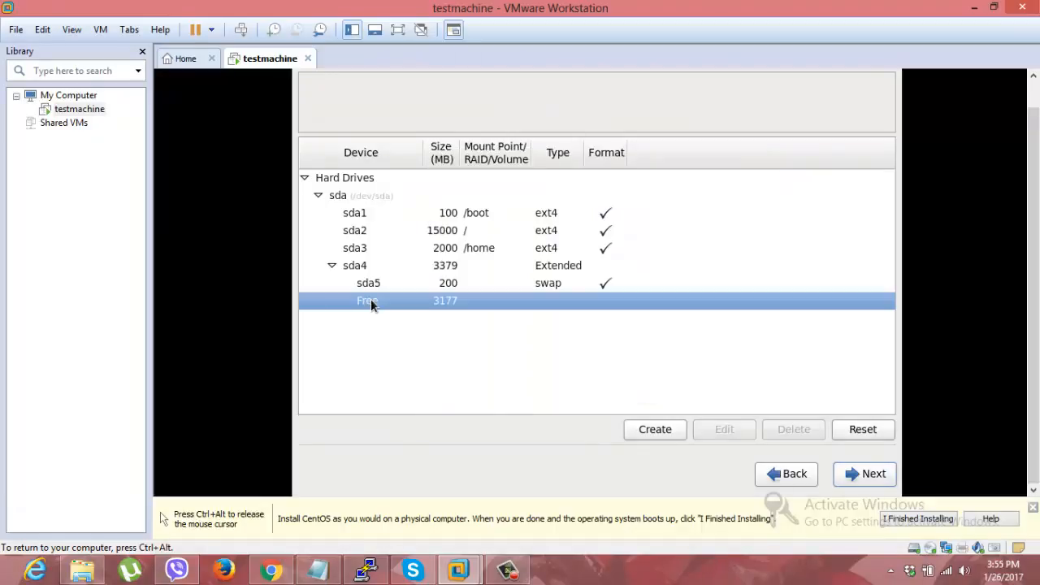
Step: Format sda and write the partition layout to disk, then accept installing the boot loader on /dev/sda
left_click(841, 476)
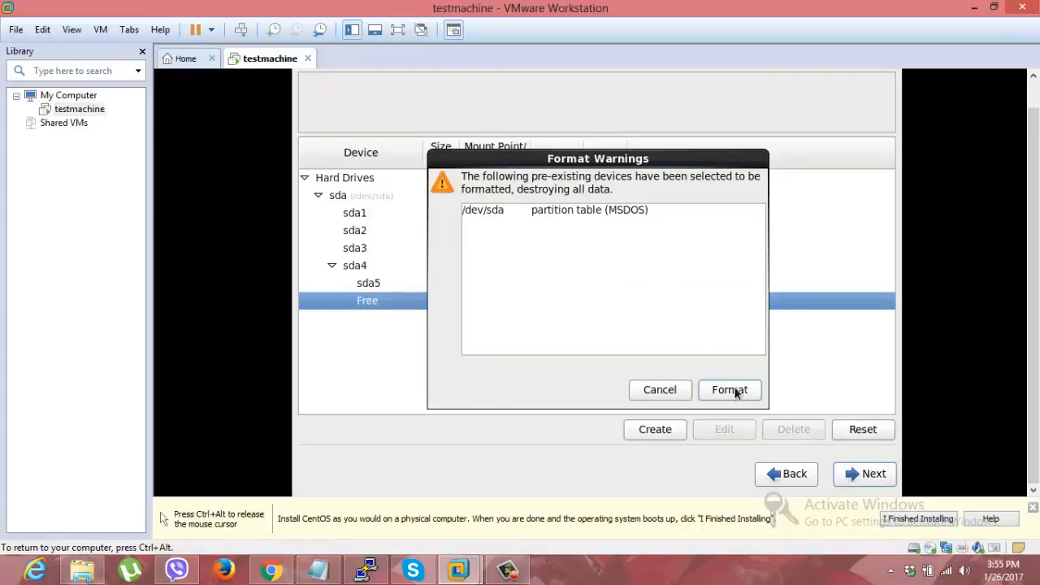
left_click(733, 390)
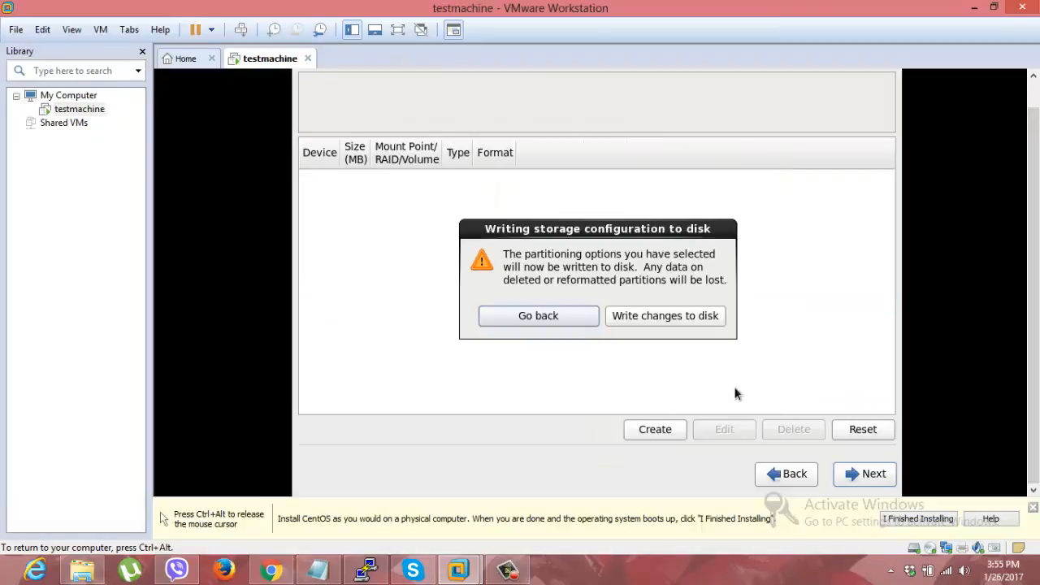
left_click(669, 317)
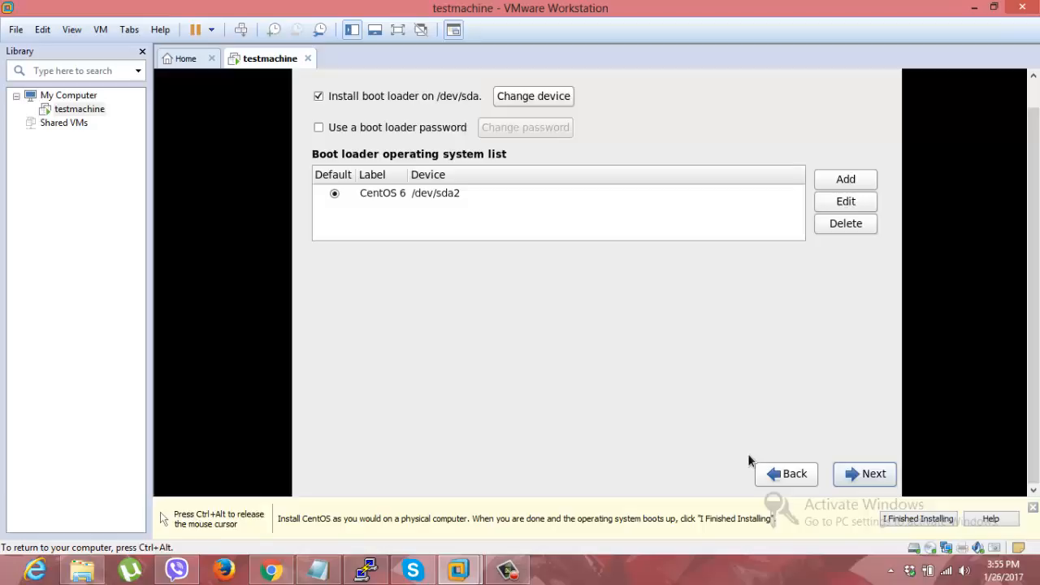
left_click(883, 479)
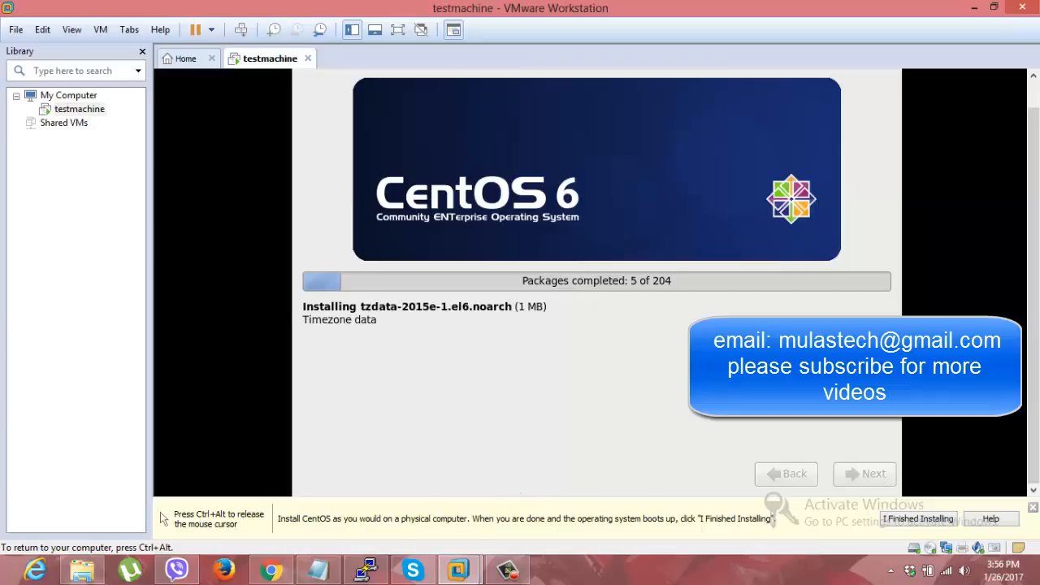
key("ctrl+alt")
left_click(522, 574)
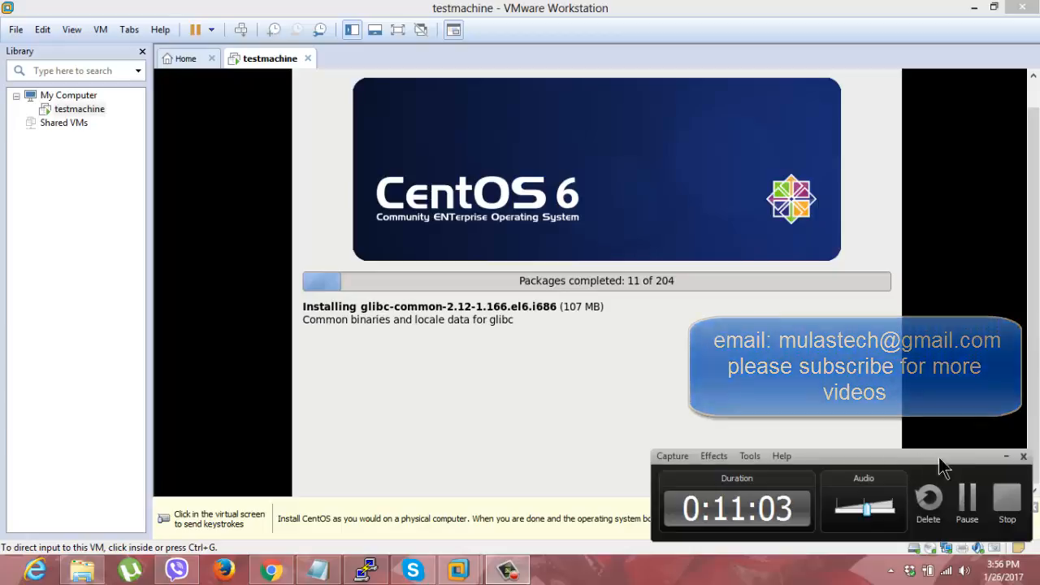
left_click(966, 496)
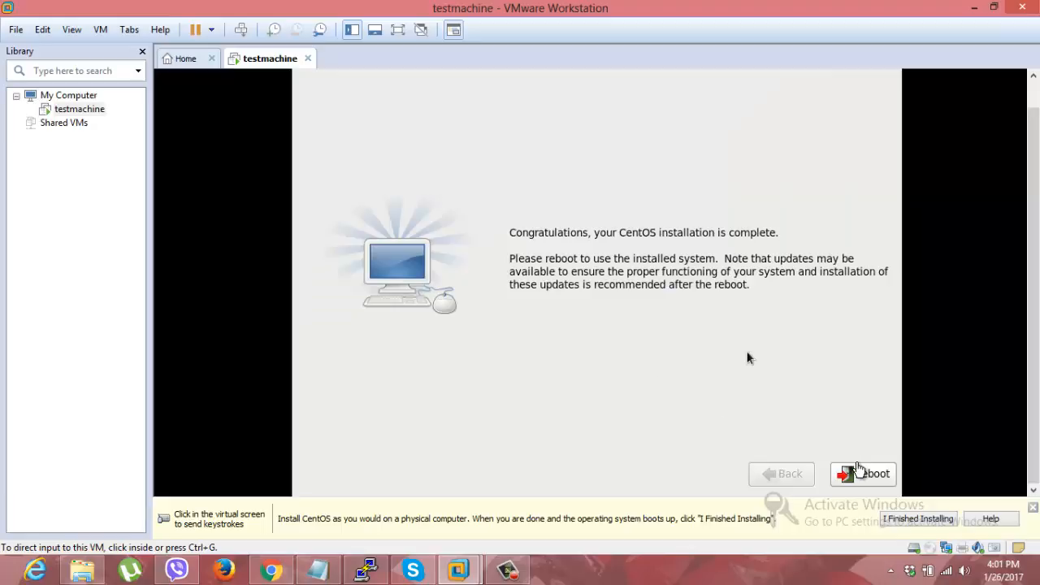
Step: Reboot the virtual machine after the installation and boot the CentOS 6 entry from the GRUB menu
left_click(868, 479)
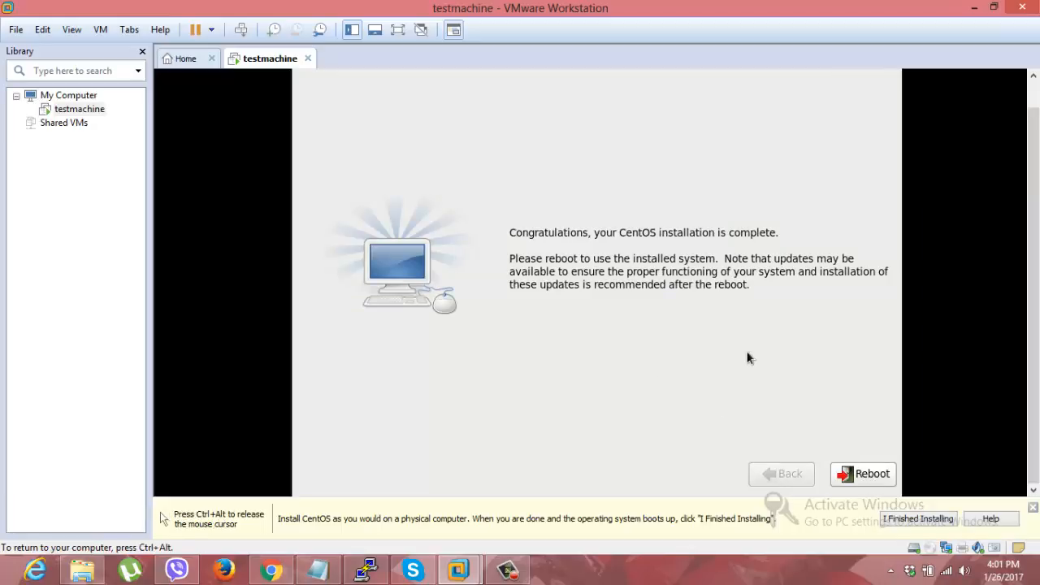
left_click(861, 474)
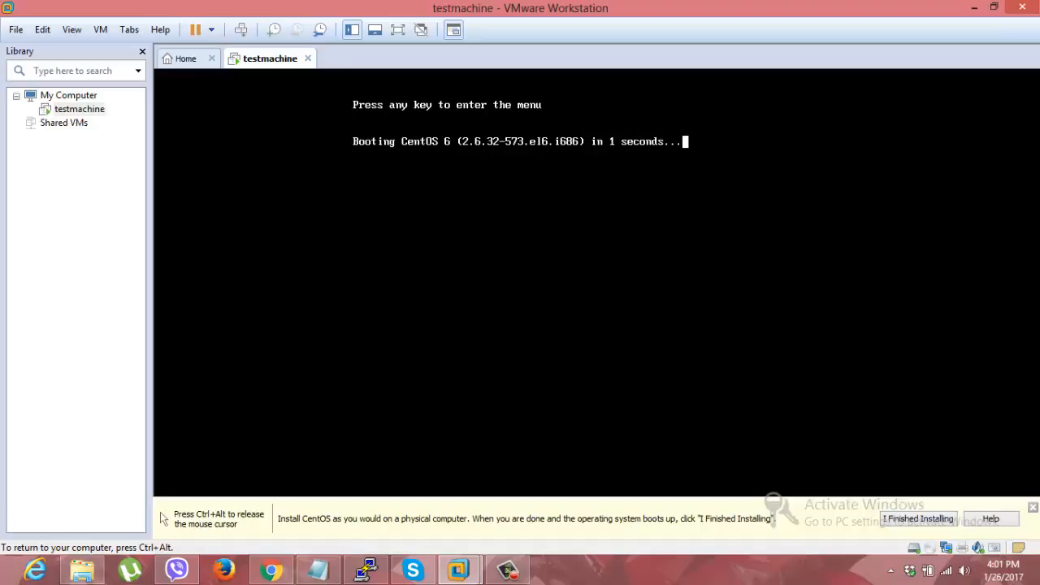
key("Escape")
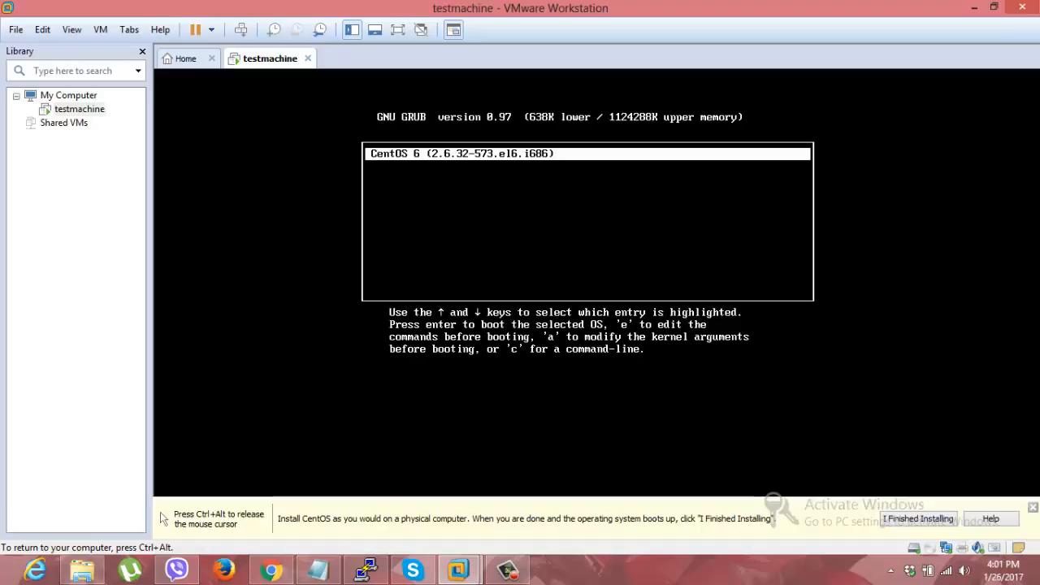
key("Return")
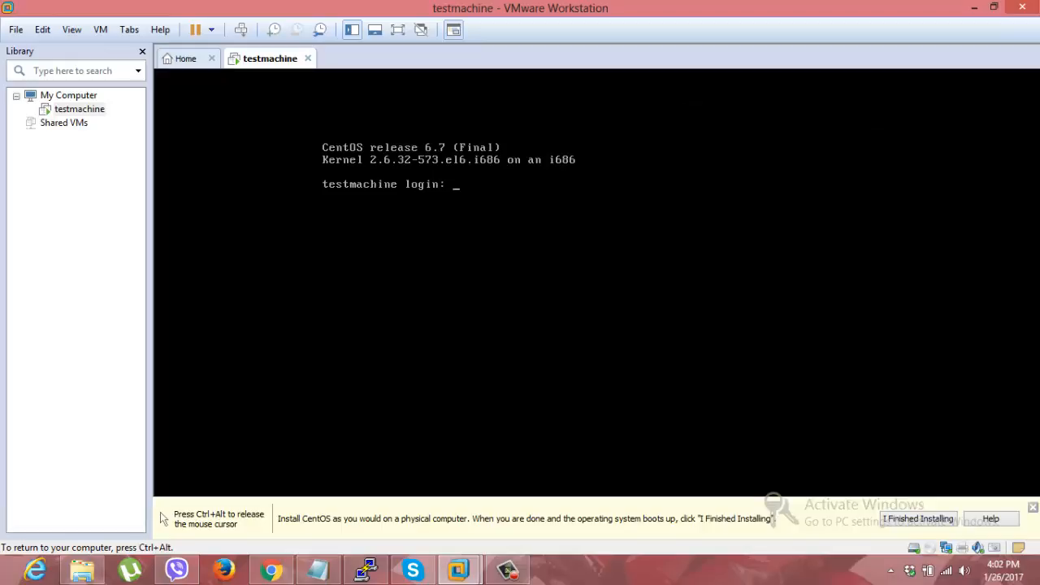
Step: Log in to the testmachine console as root with the root password
type("root")
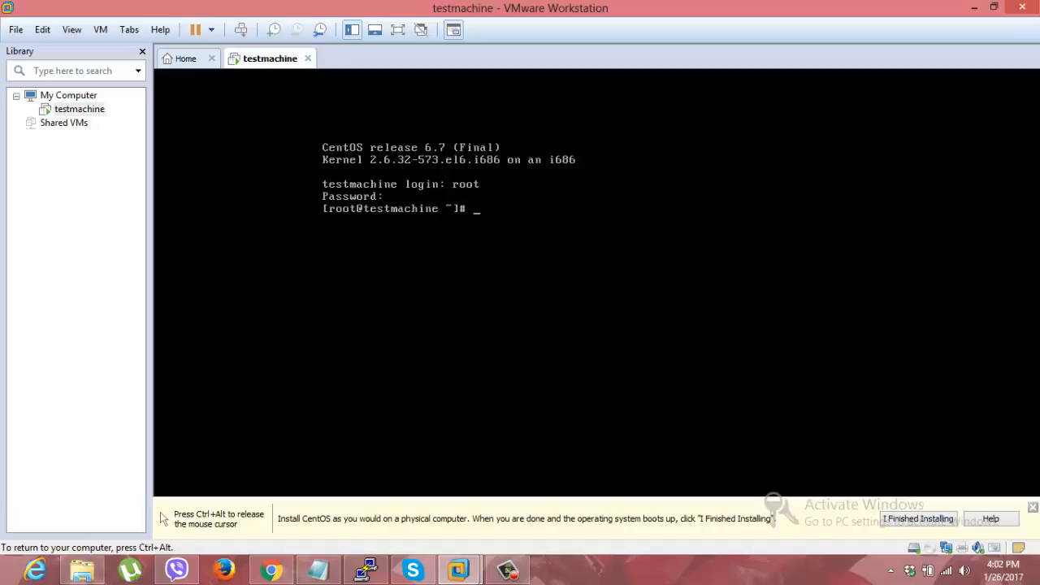
key("Return")
key("Return")
key("Return")
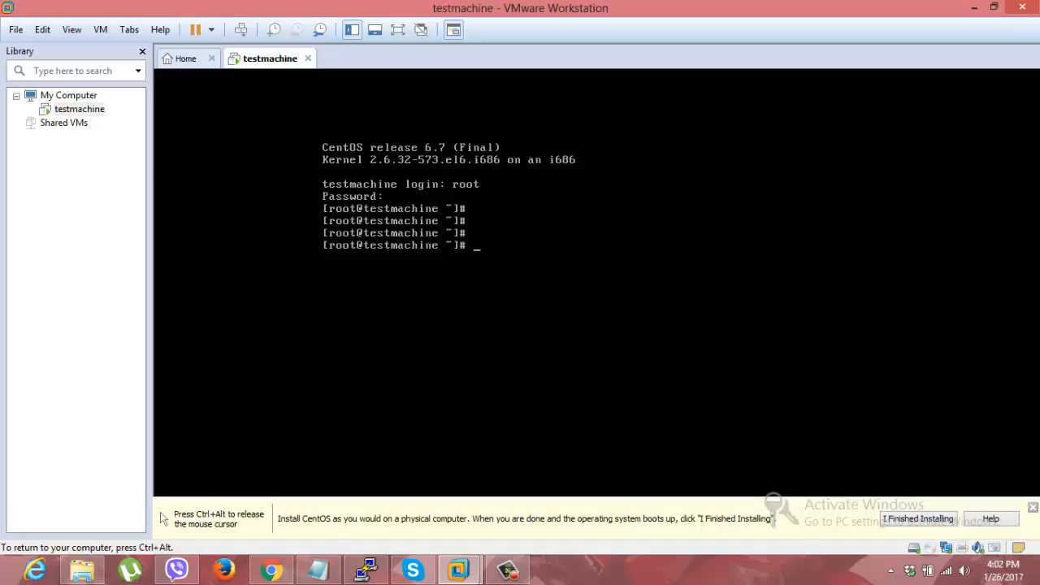
Step: List the disk usage of the mounted file systems with df
type("df")
key("Return")
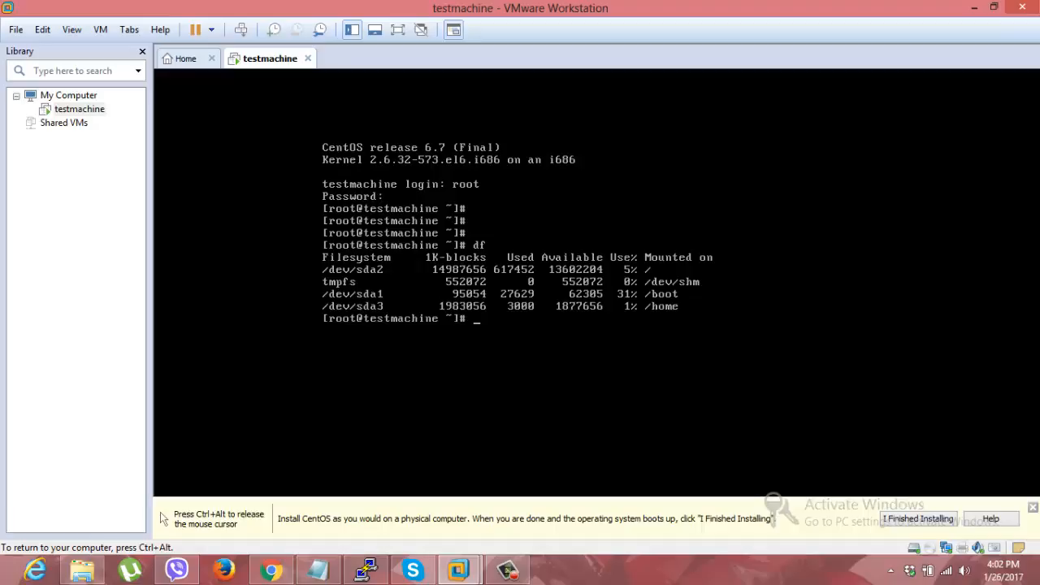
Step: Show the virtual machine's memory and swap usage in megabytes with free -m
type("free -m")
key("Return")
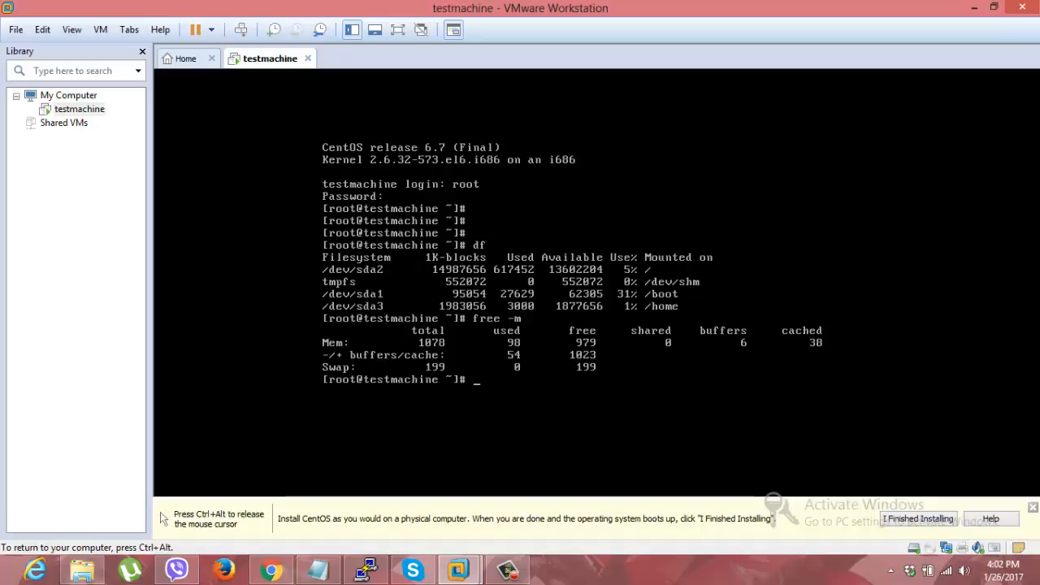
key("Return")
key("Return")
key("Return")
key("Return")
key("Return")
key("Return")
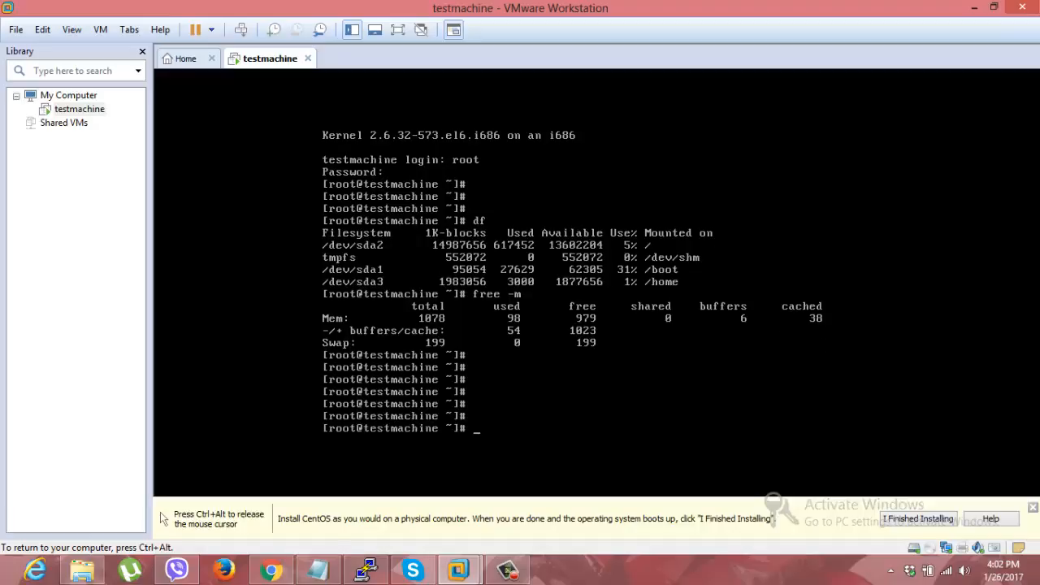
Step: Set the system's hostname to test1 with the hostname command
type("hostname test1")
key("Return")
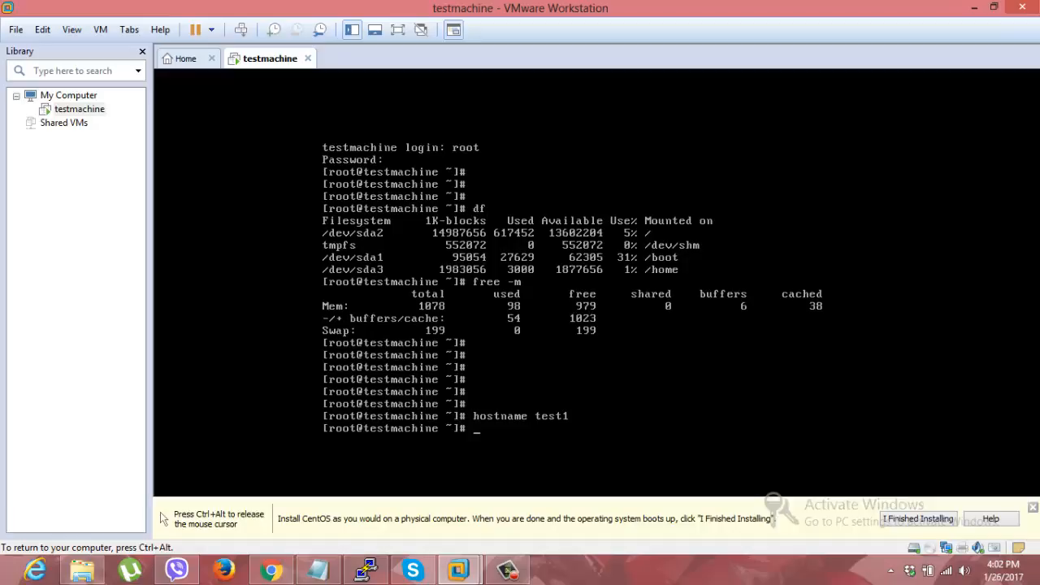
Step: Log out of the console session and log back in as root with the root password
type("logout")
key("Return")
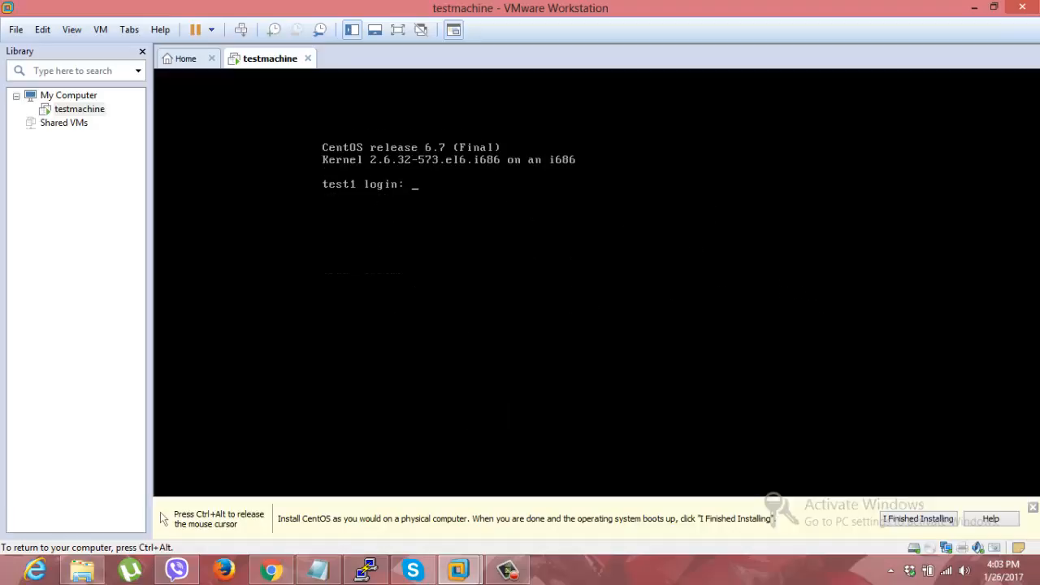
type("root")
key("Return")
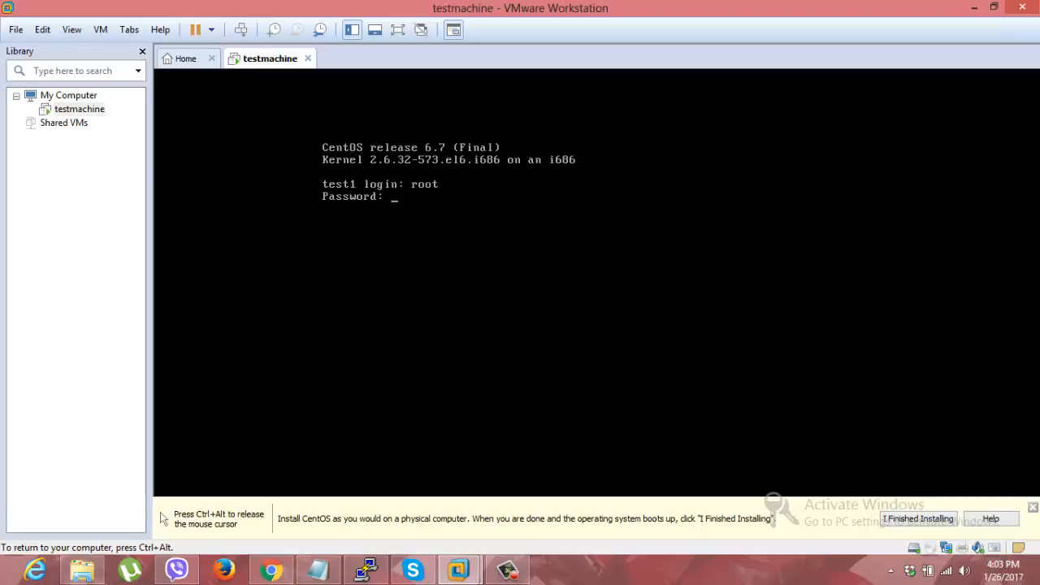
key("Return")
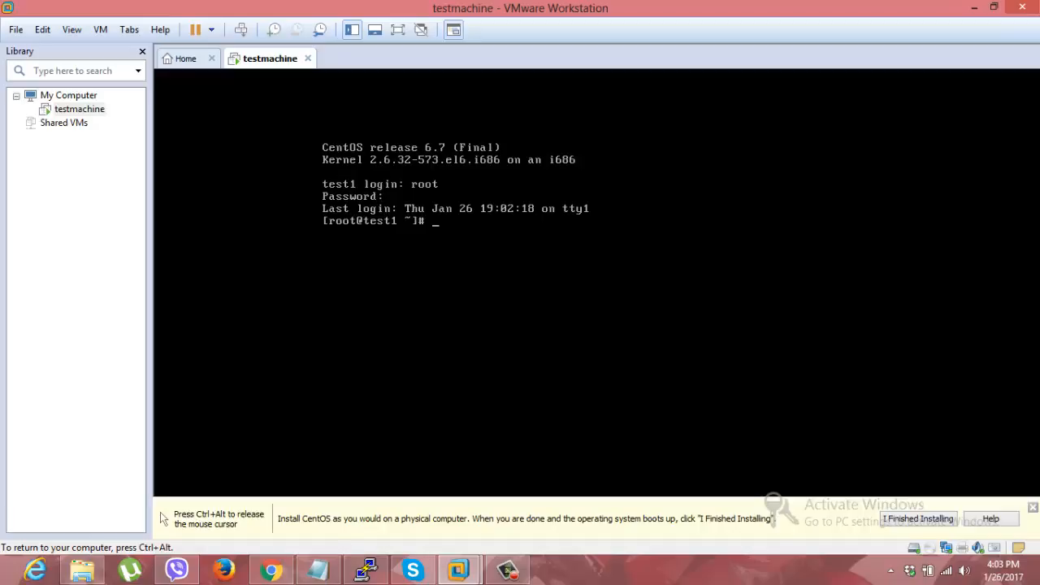
key("ctrl+alt")
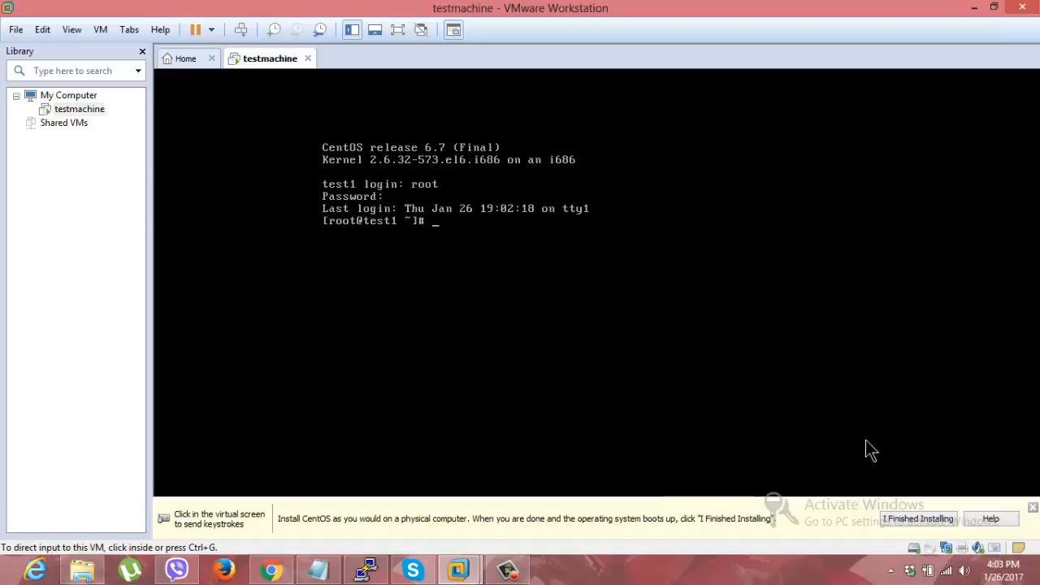
left_click(520, 569)
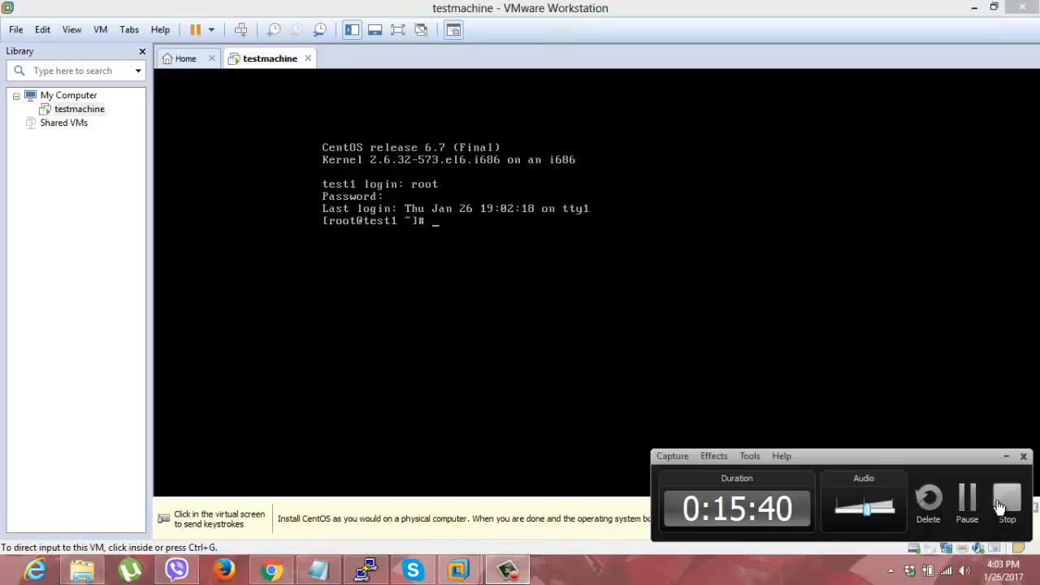